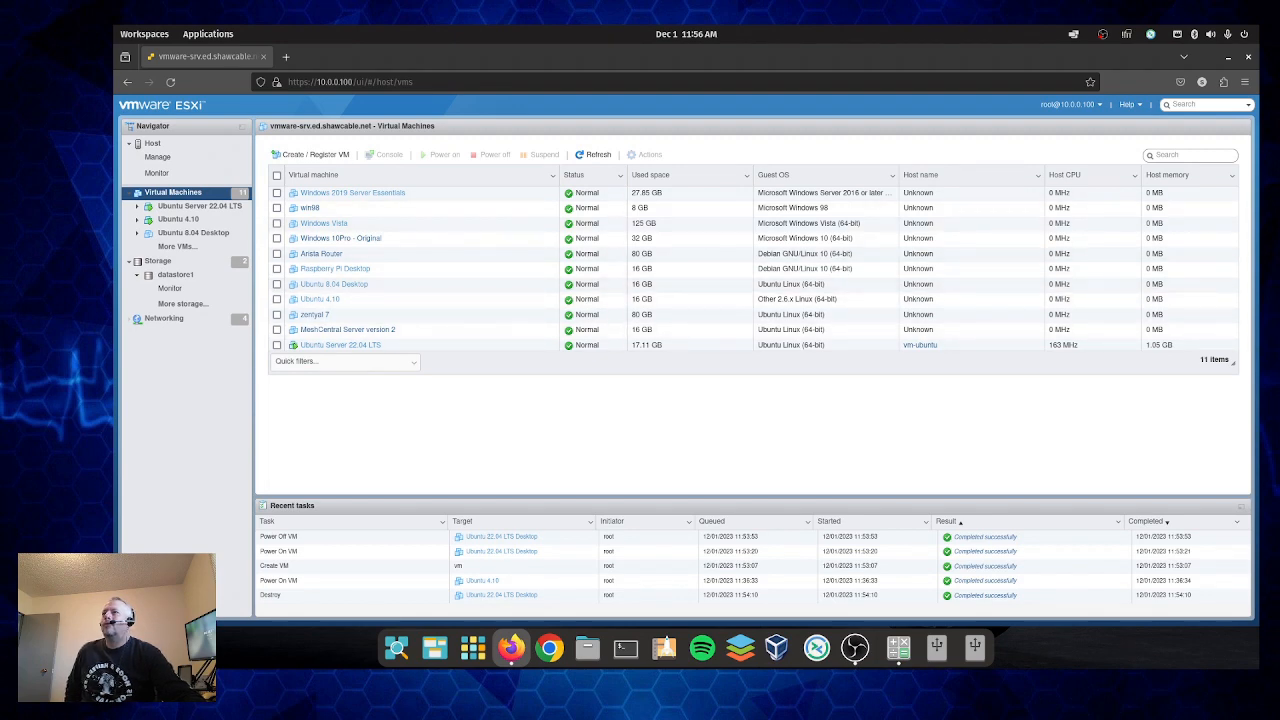
- Start a new virtual machine and name it 'Ubuntu 23.10'
click(312, 154)
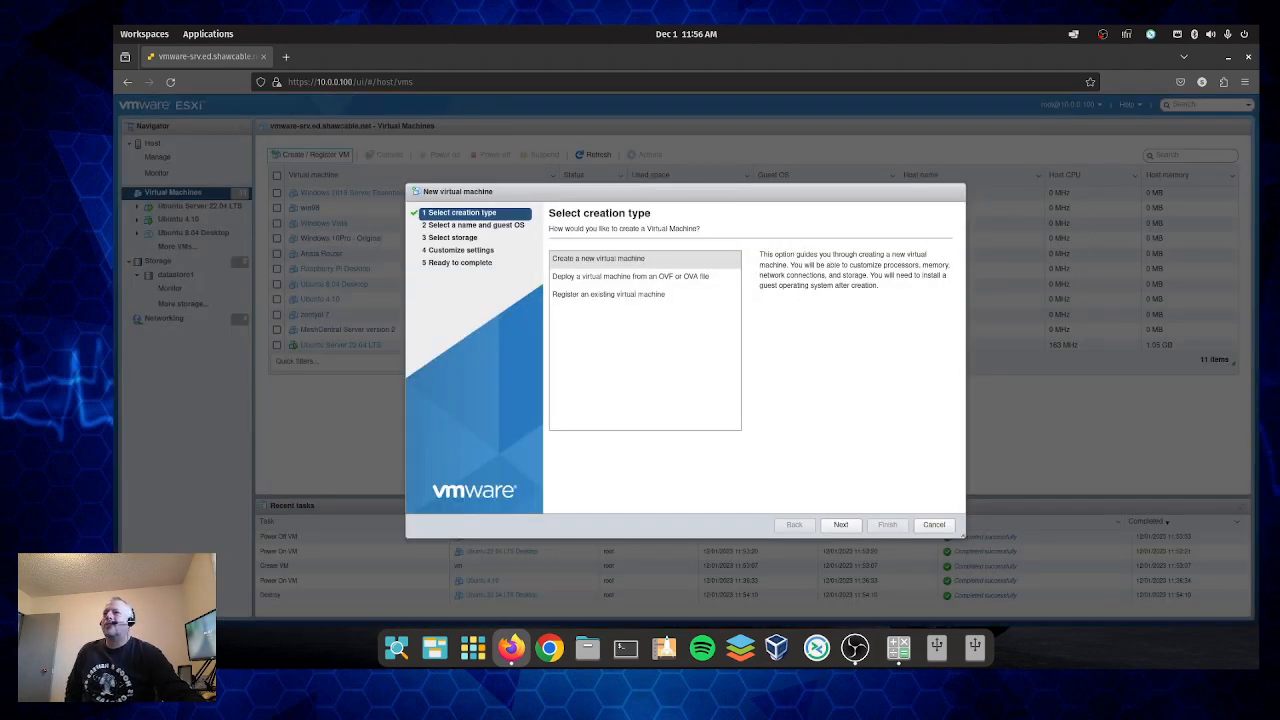
click(598, 259)
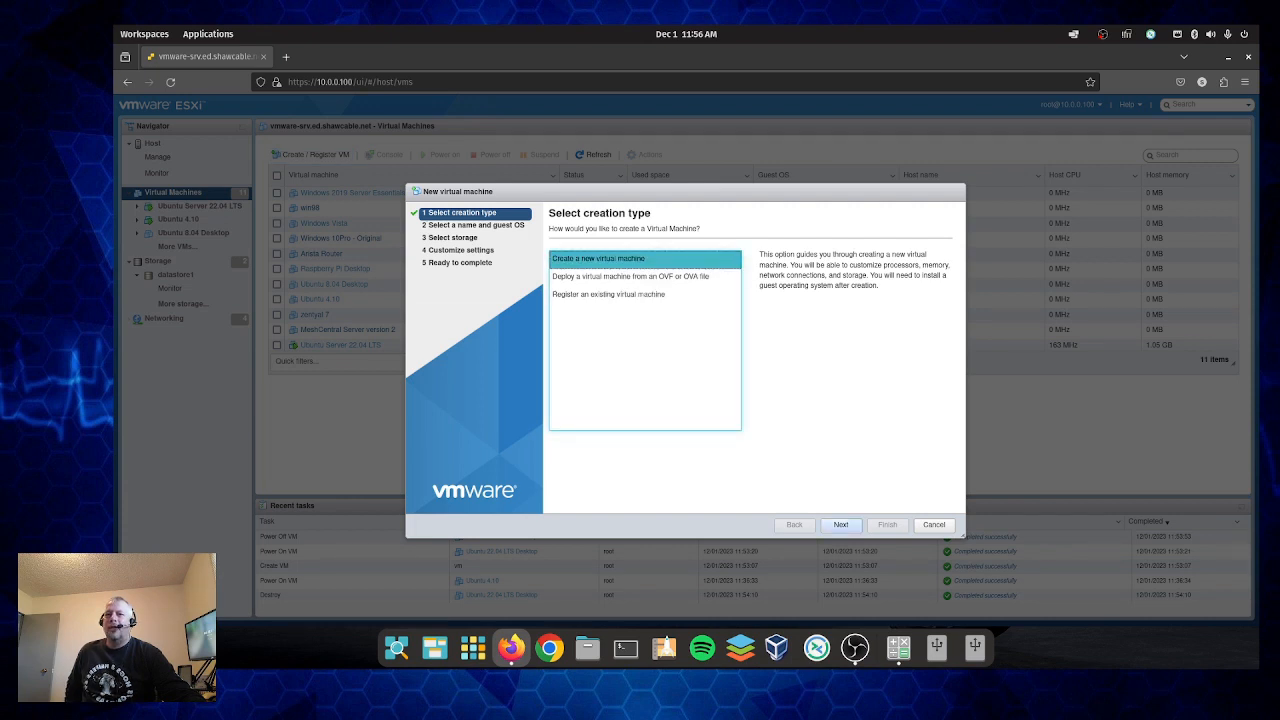
click(841, 524)
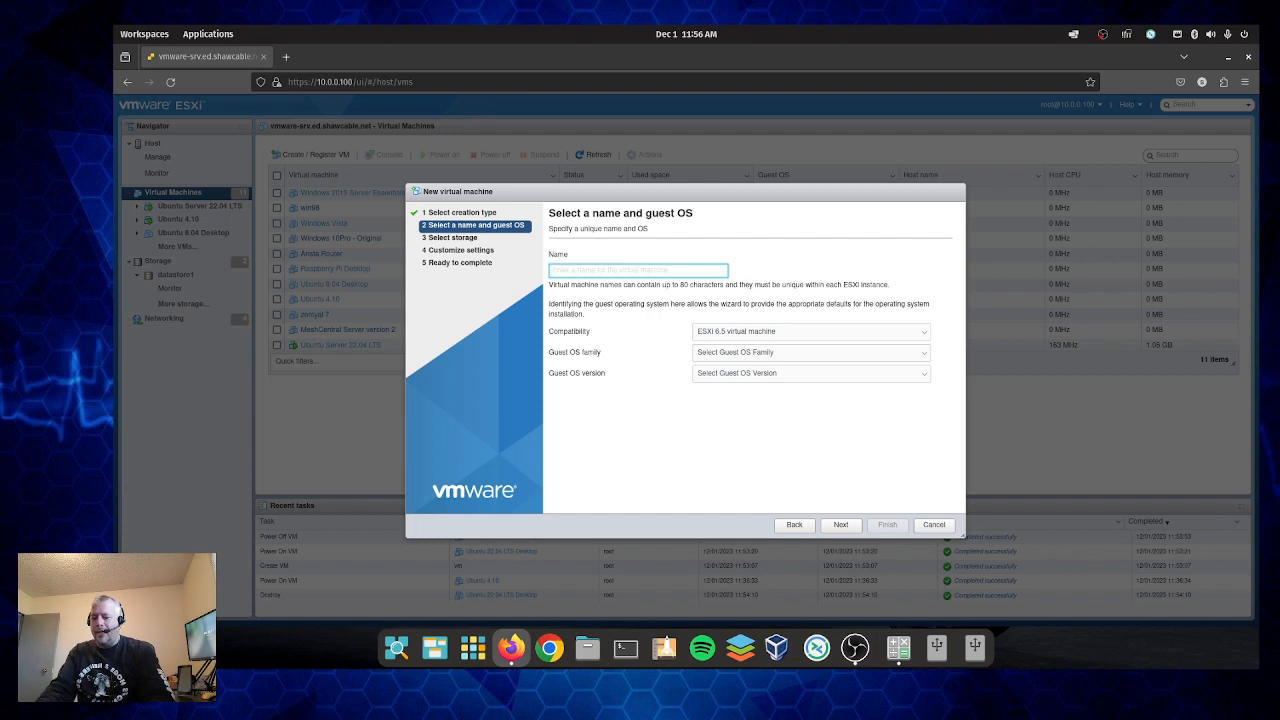
text(Ubuntu)
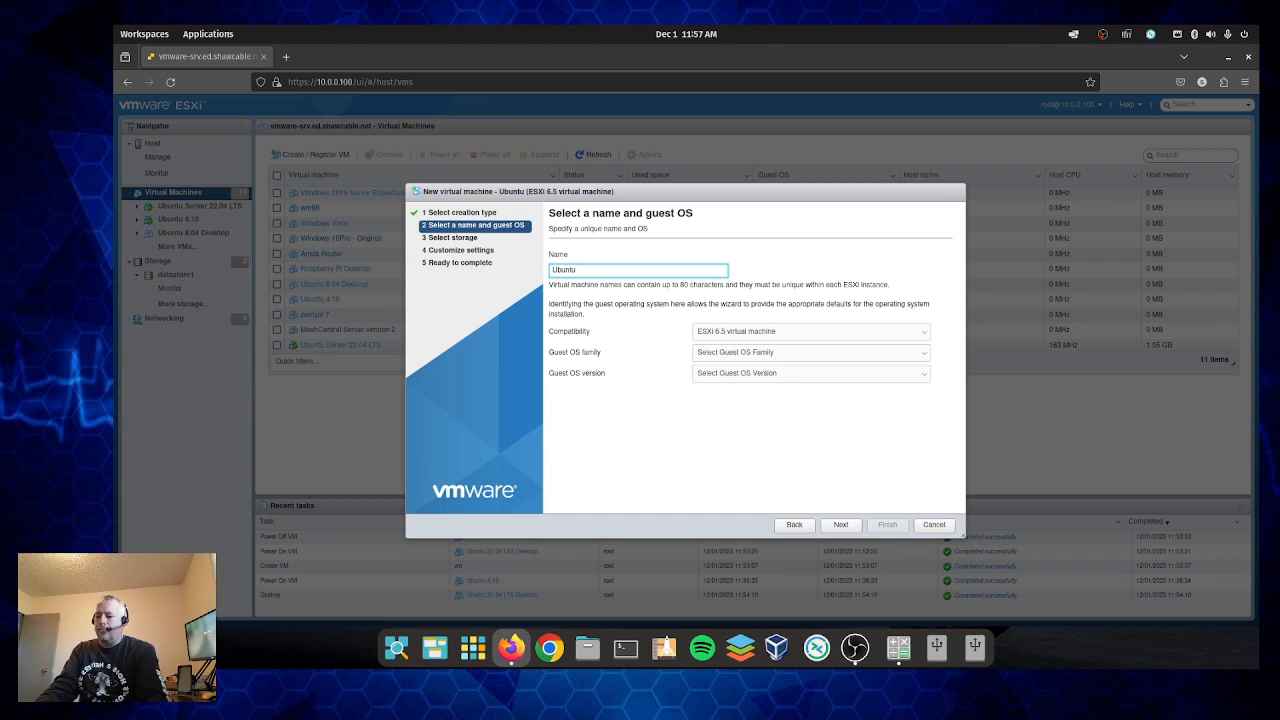
text( 23.10)
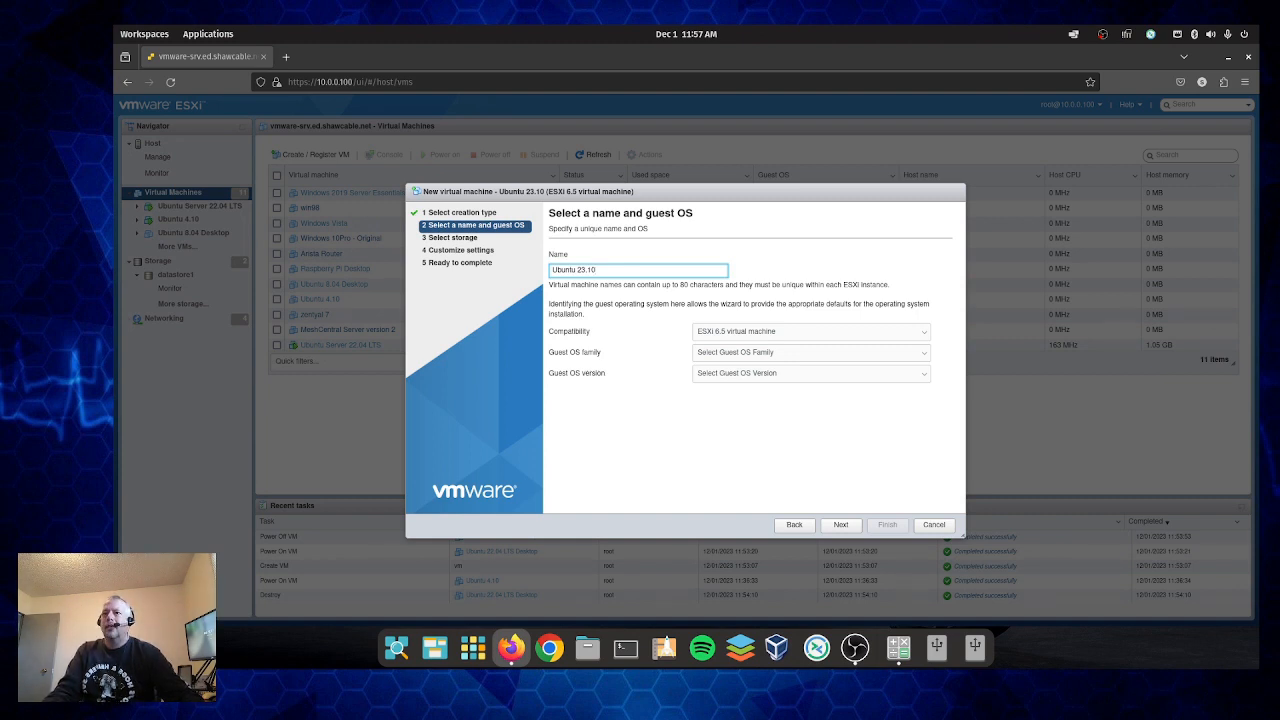
- Keep ESXi 6.5 compatibility and set the guest OS to Linux, Ubuntu Linux (64-bit)
click(811, 332)
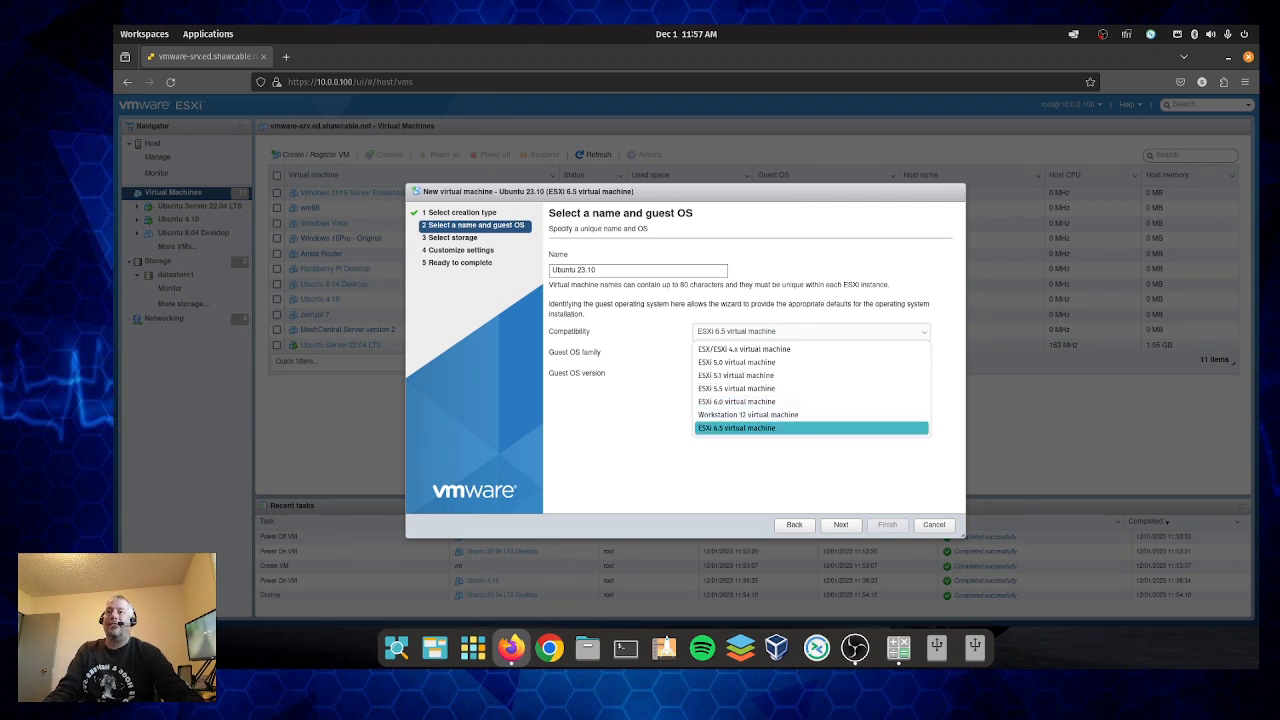
click(790, 428)
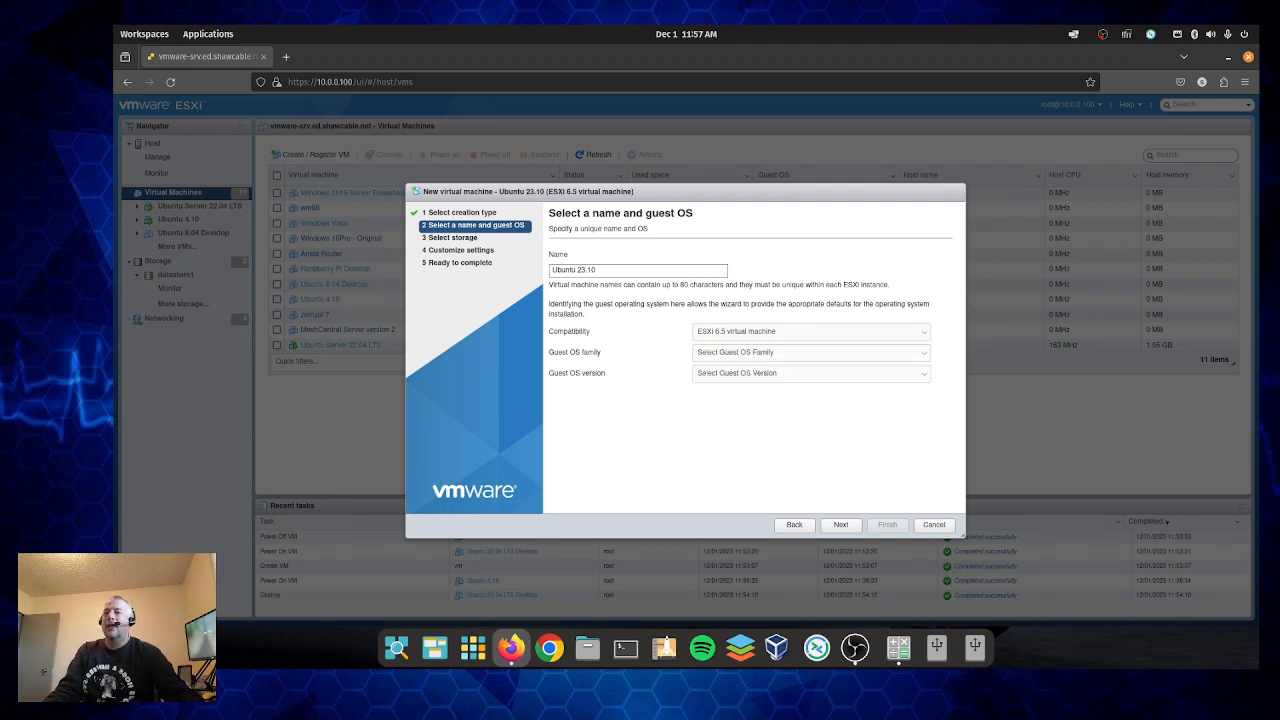
click(811, 353)
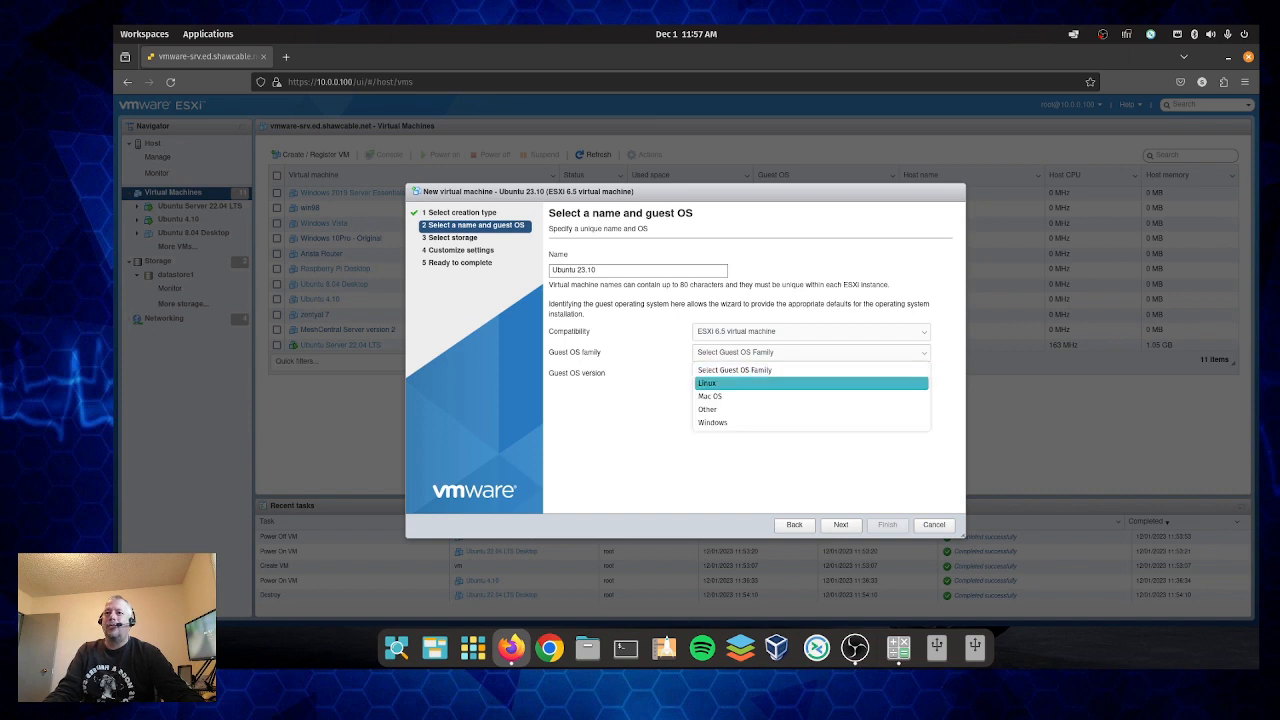
click(811, 383)
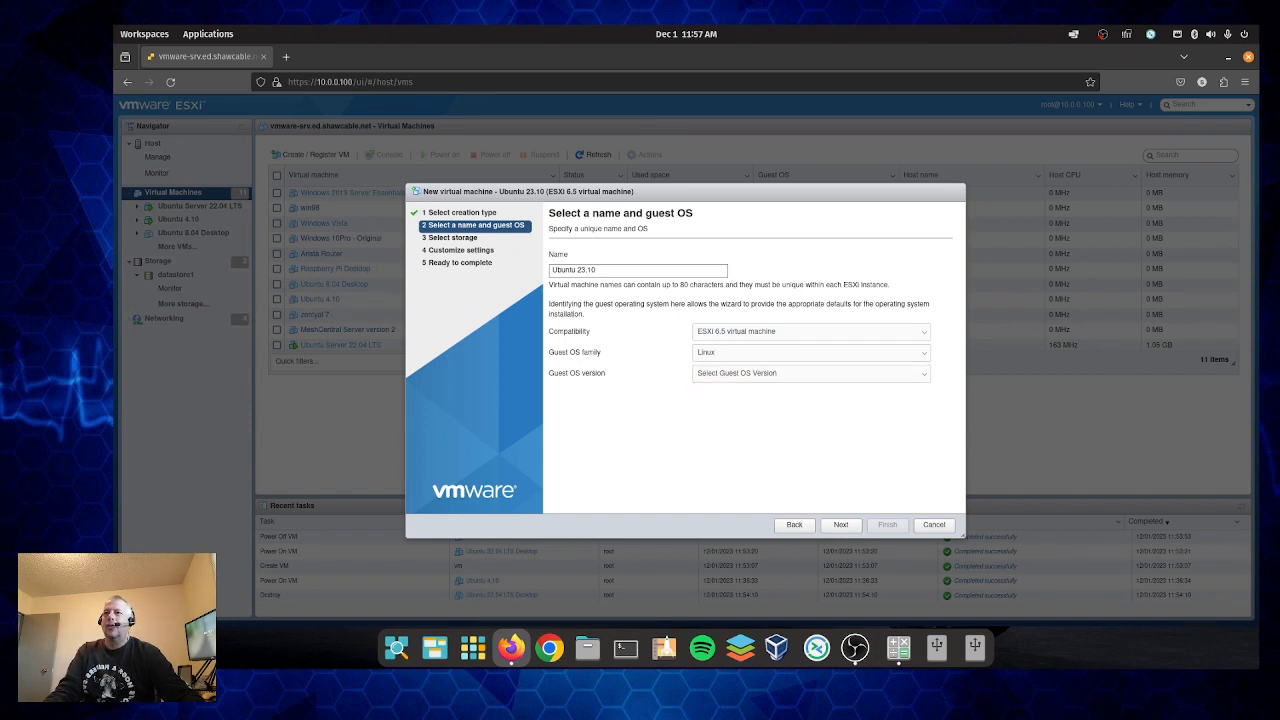
click(811, 373)
scroll(810, 272, down, 10)
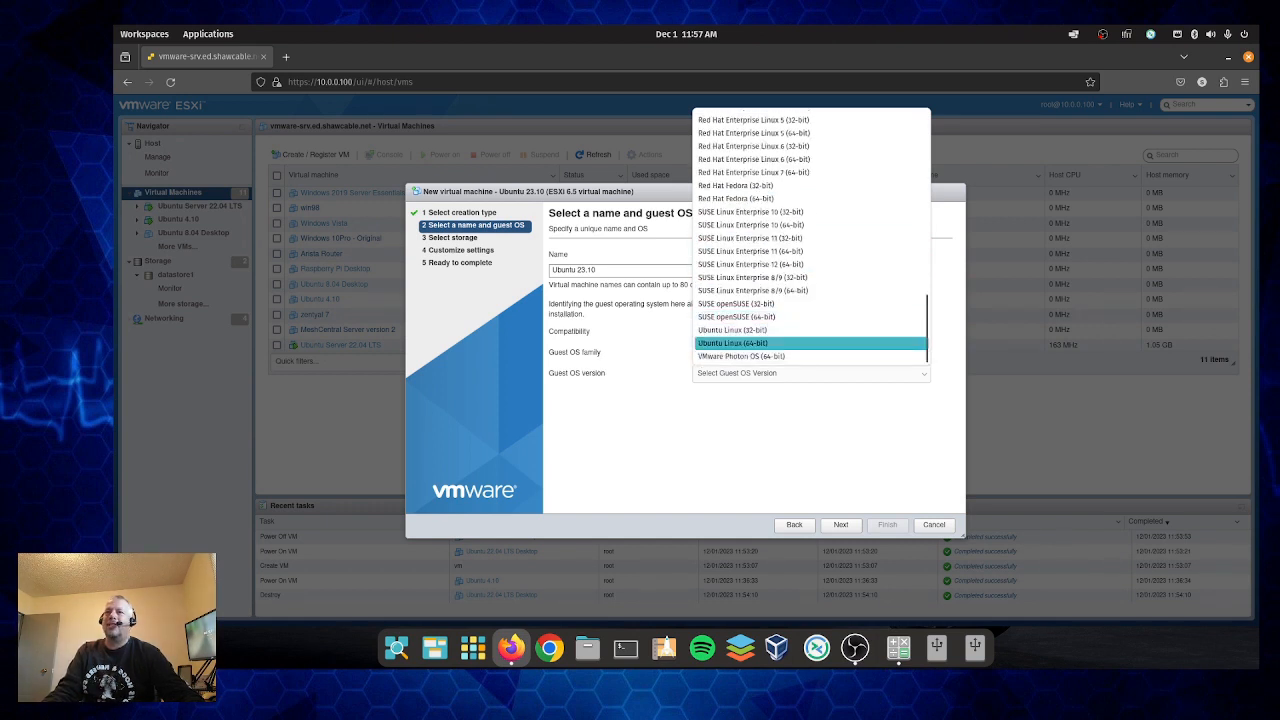
click(760, 343)
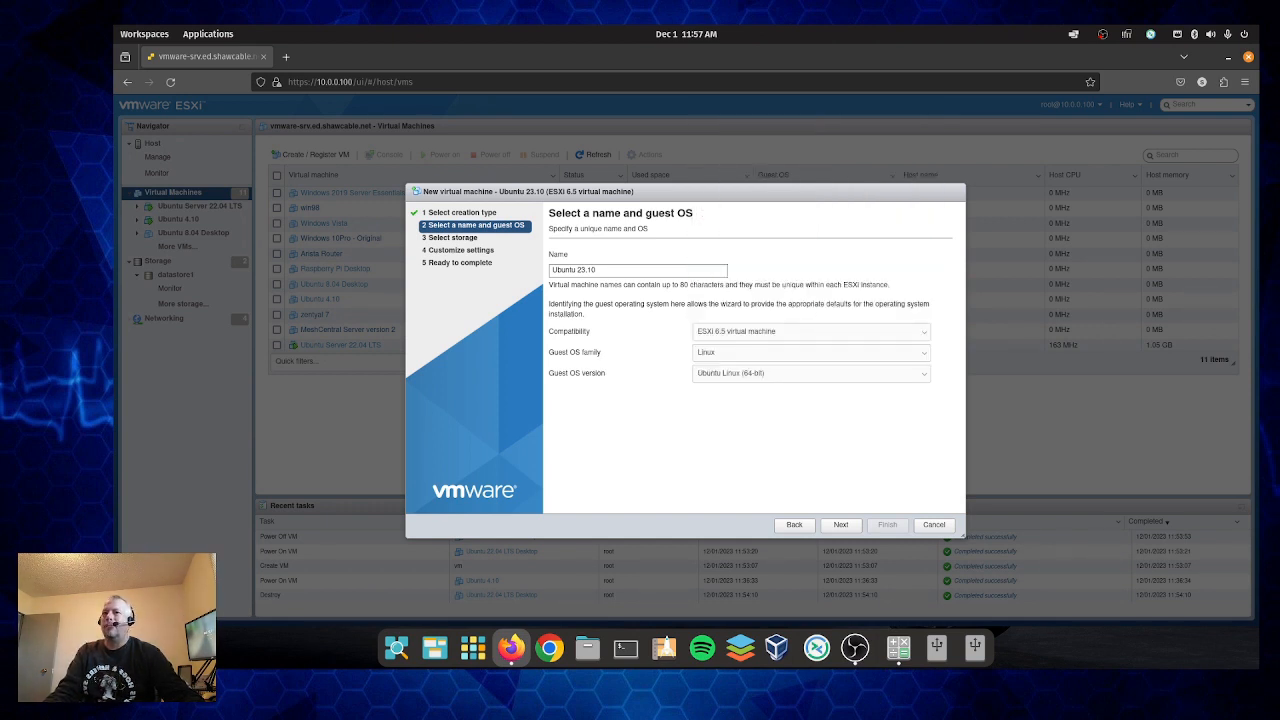
click(841, 524)
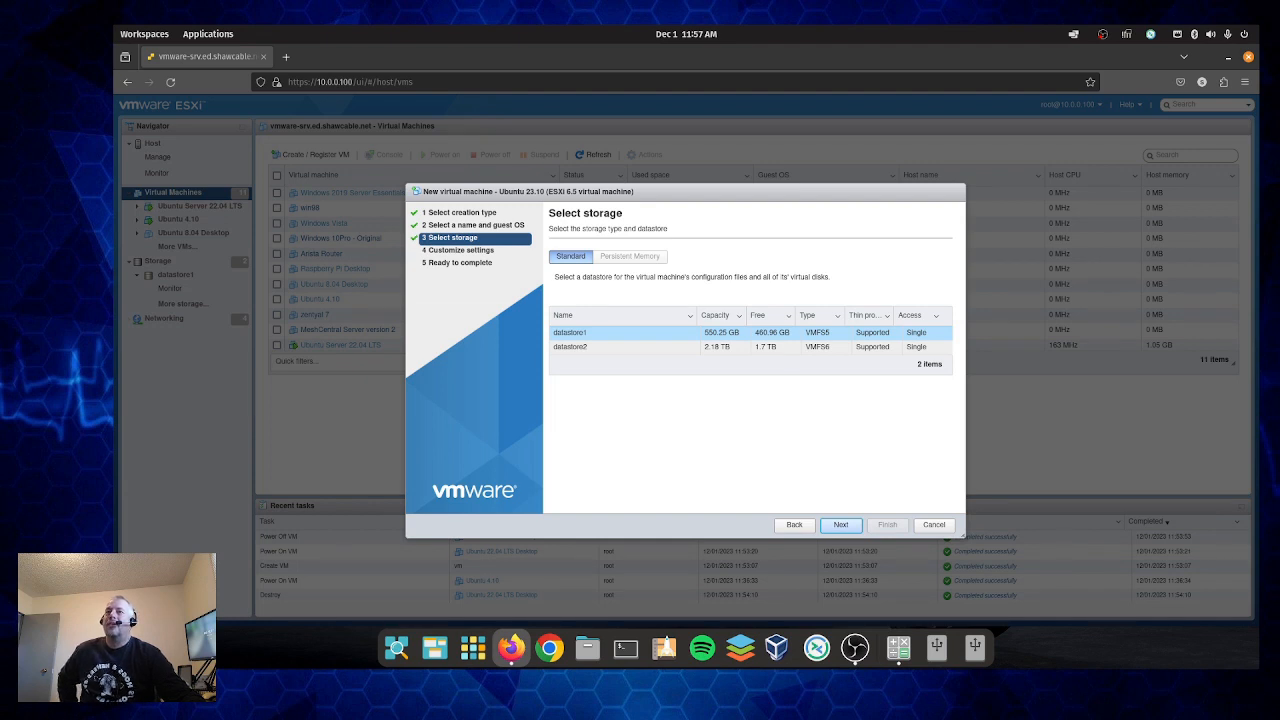
- Store the VM on datastore2 with 2 CPUs, 4096 MB memory and a 50 GB disk
click(571, 347)
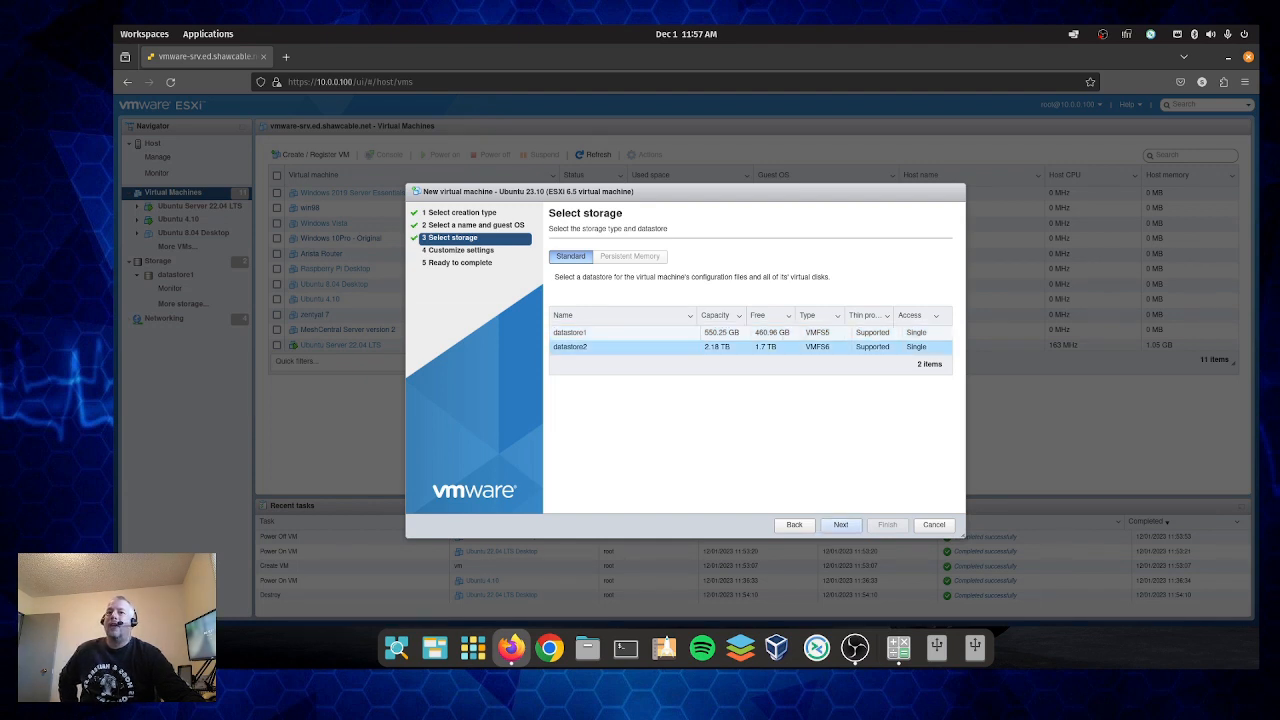
click(840, 524)
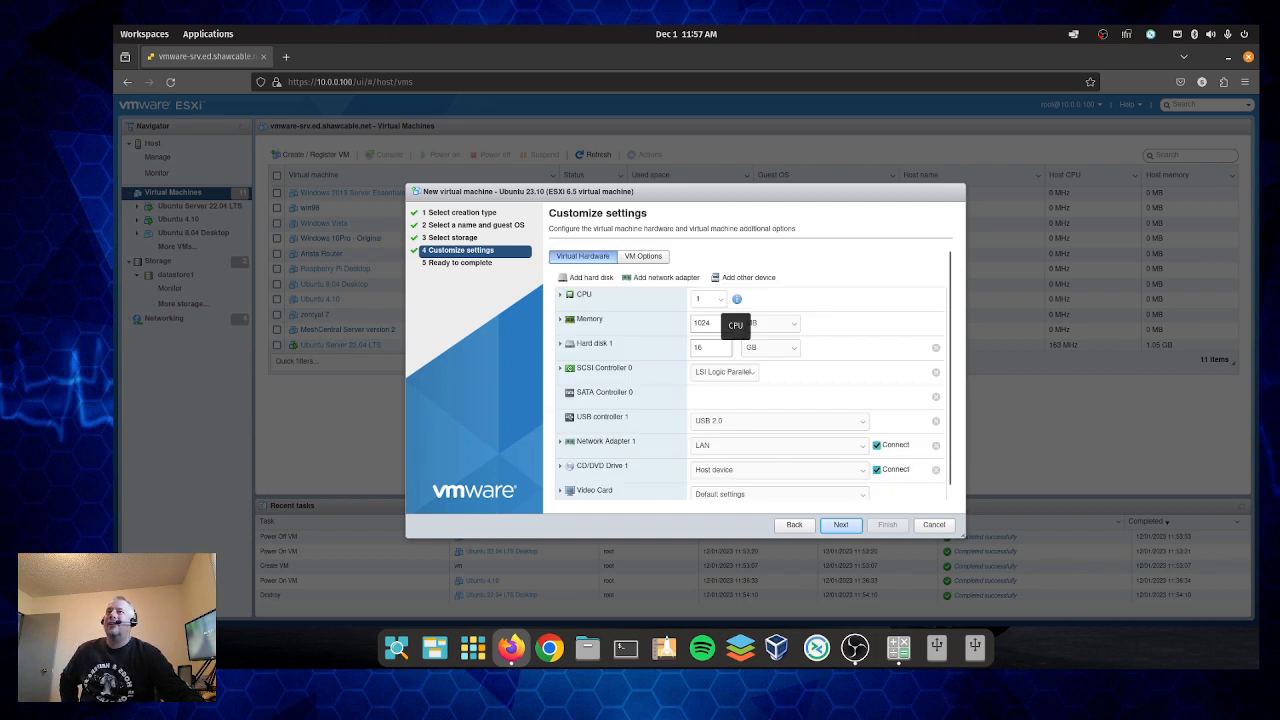
click(708, 298)
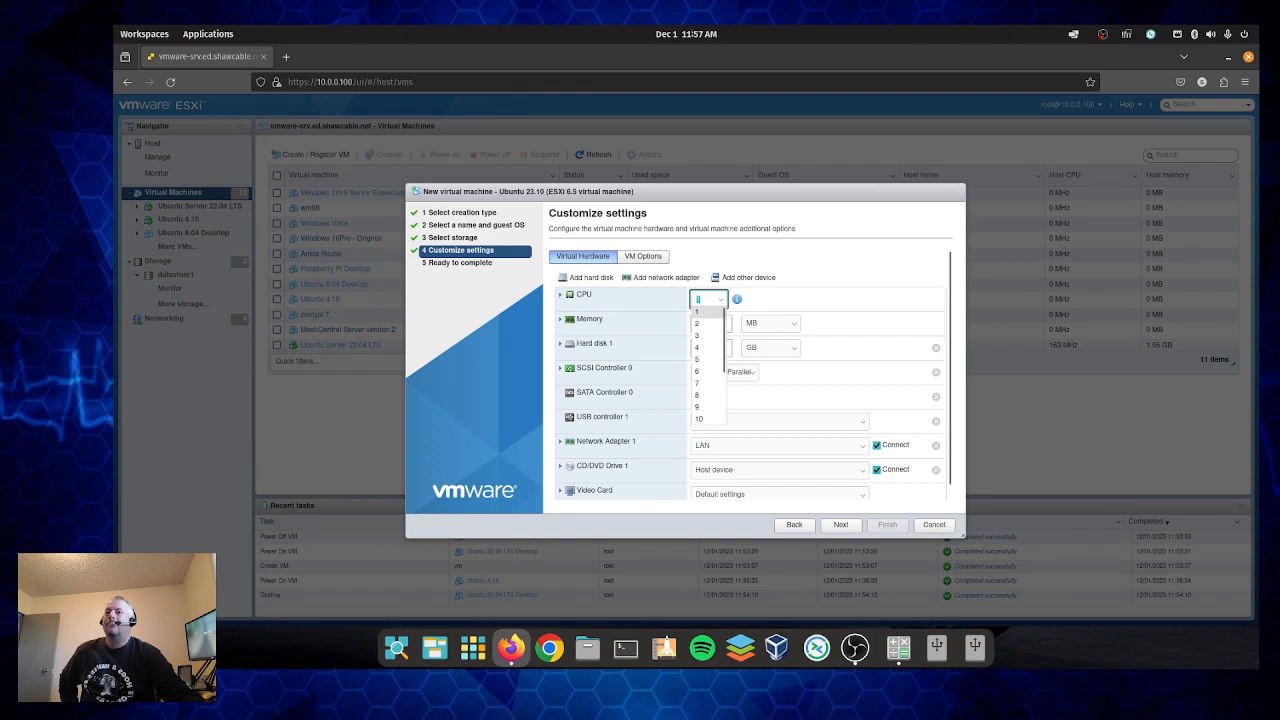
click(698, 323)
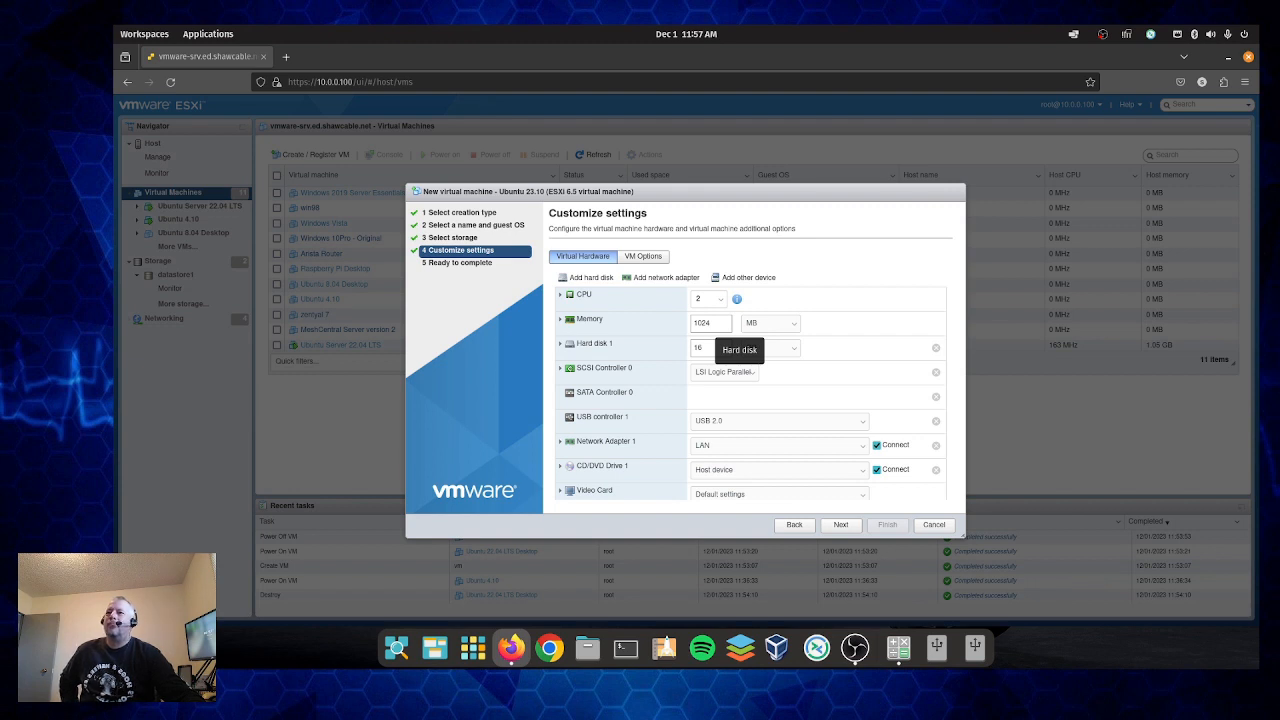
double_click(713, 323)
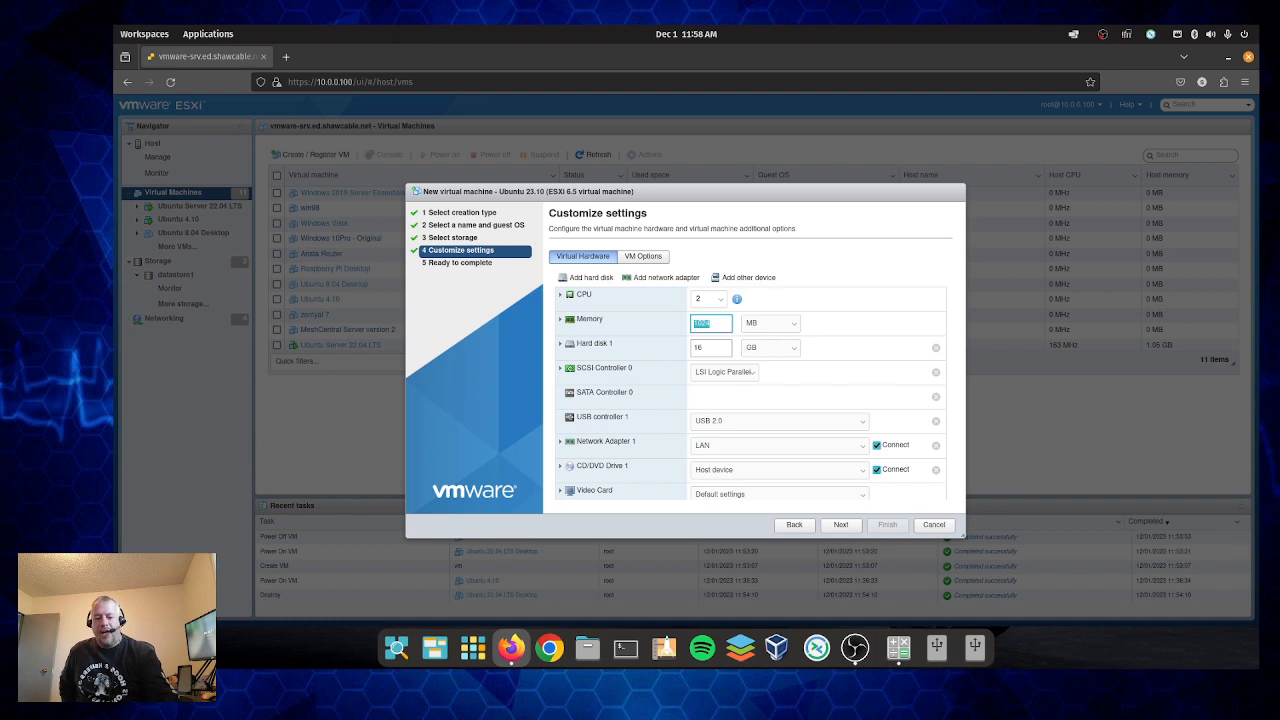
text(4096)
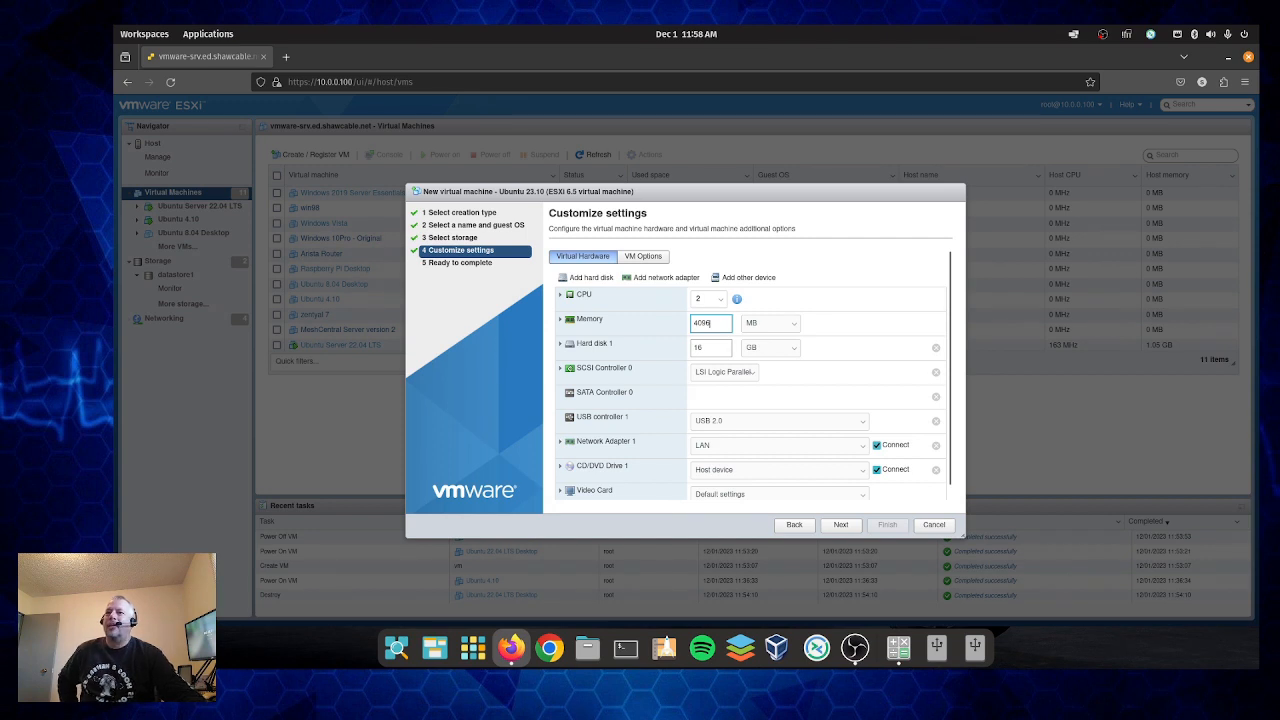
key(Tab)
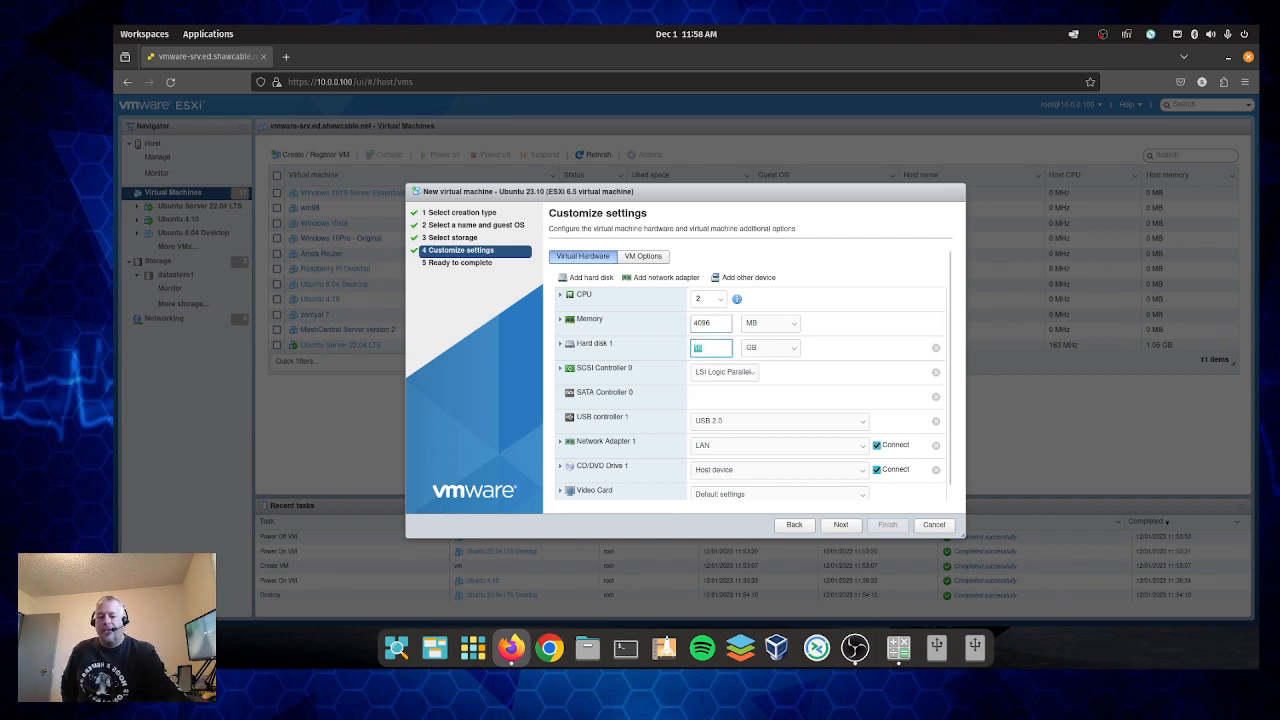
text(50)
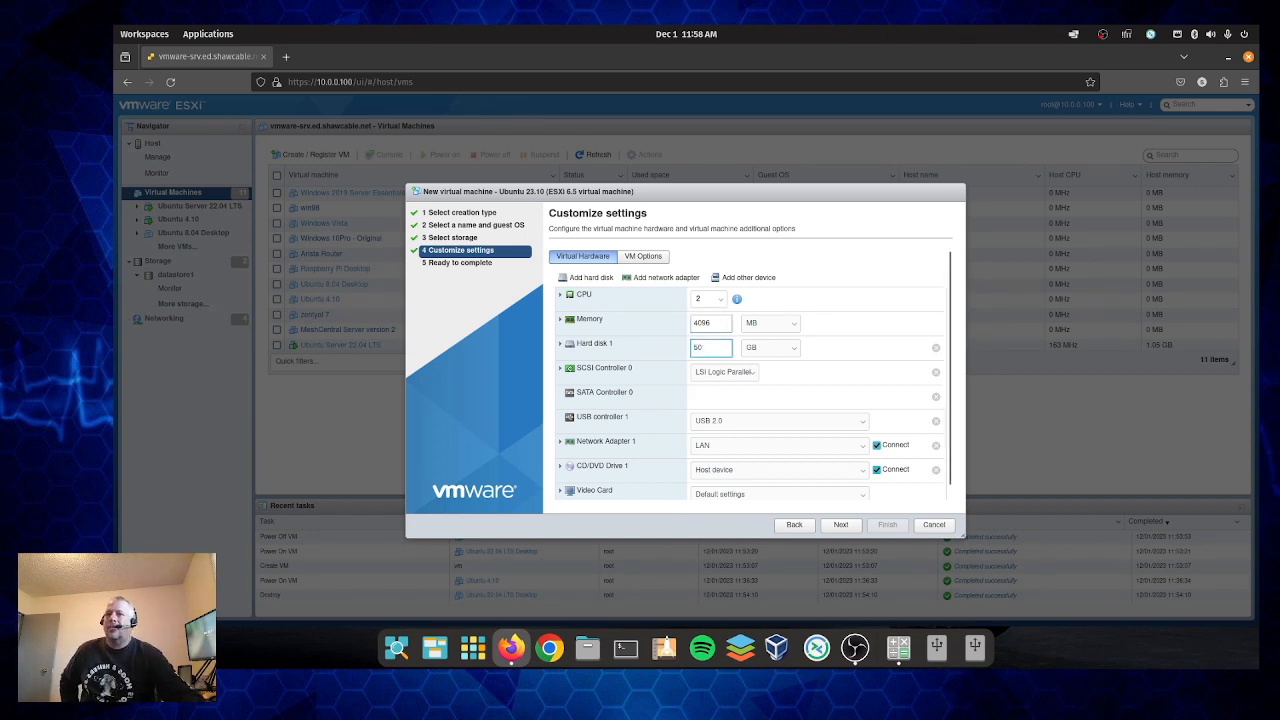
- Connect the adapter to VM Network, attach the Ubuntu 23.10 ISO, and finish creating the VM
click(780, 446)
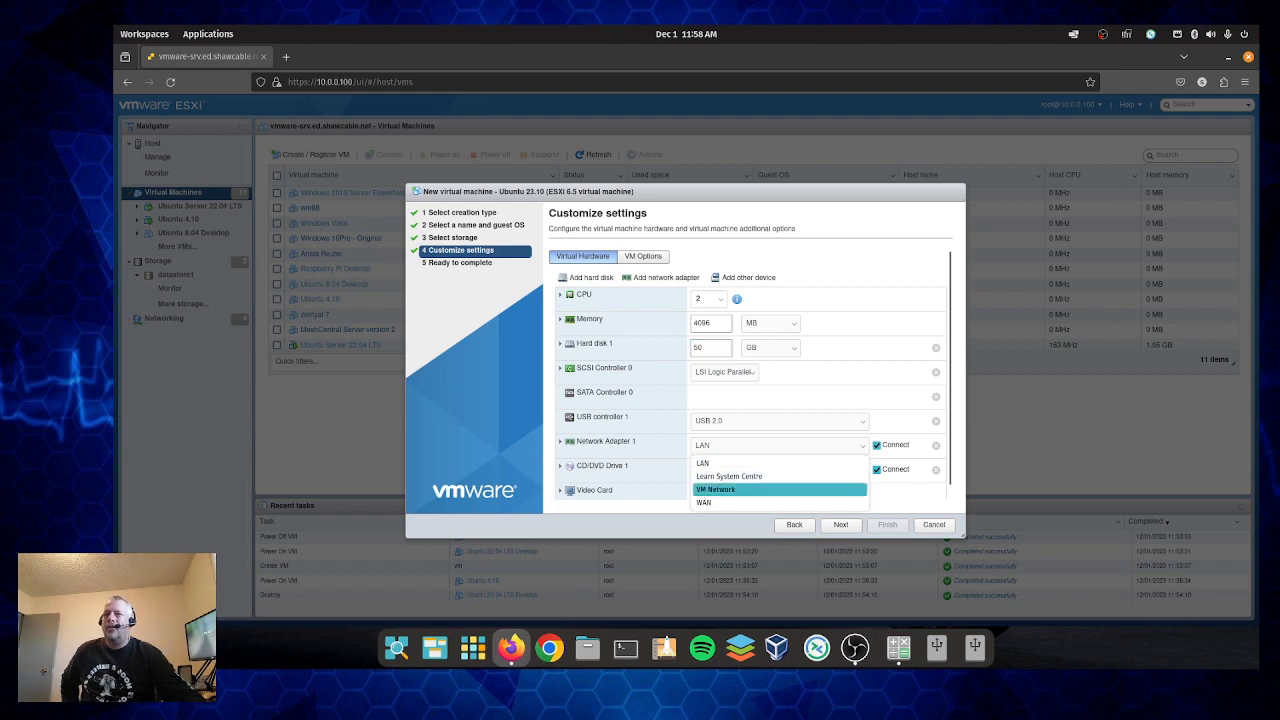
key(Return)
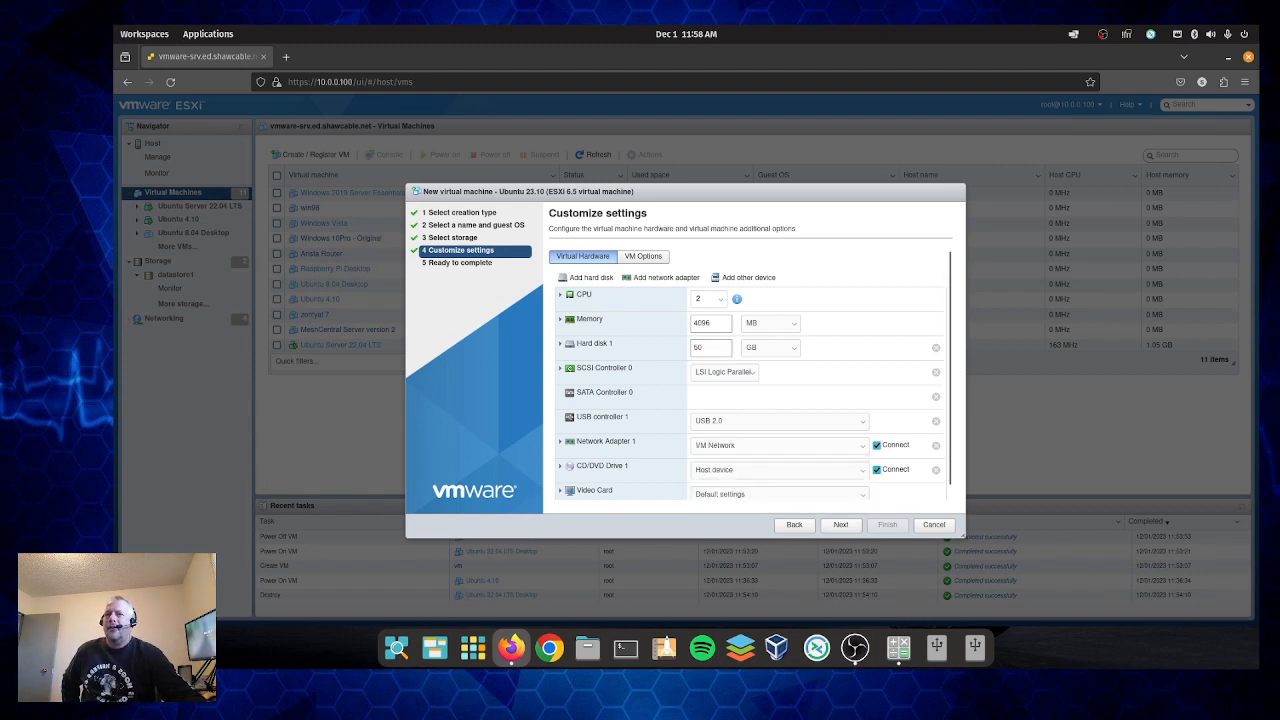
click(780, 470)
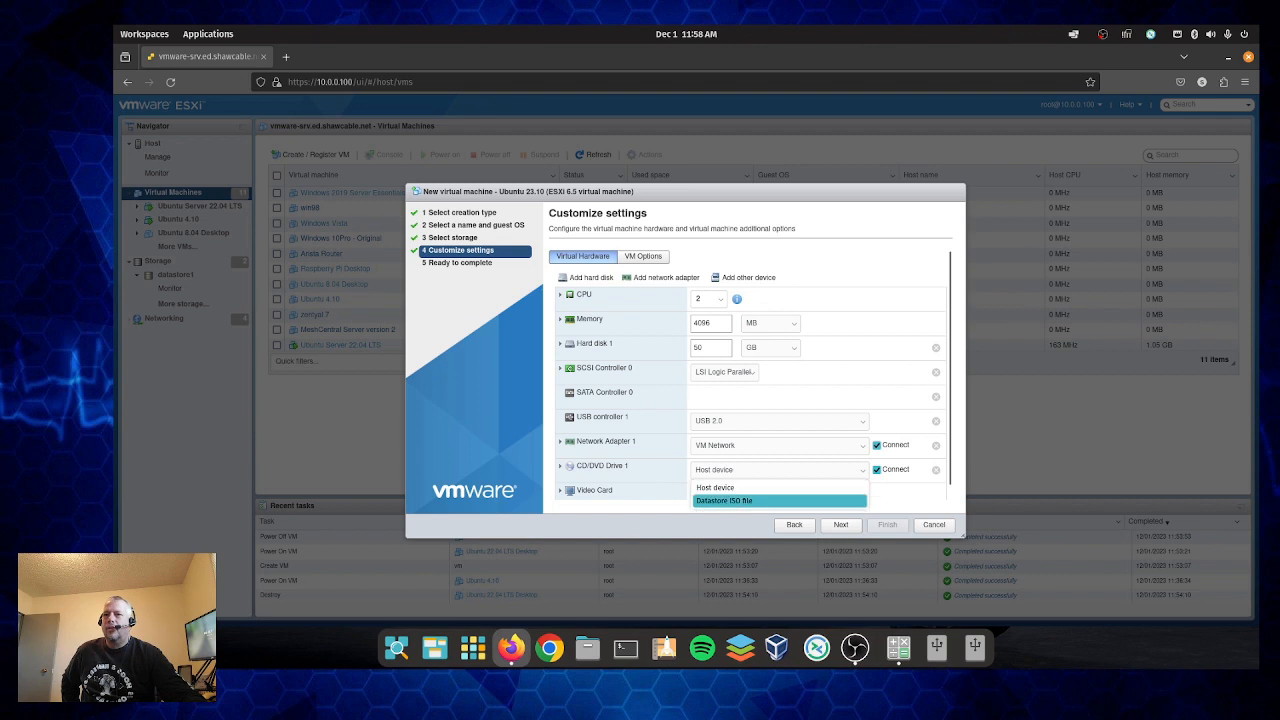
click(780, 501)
click(614, 270)
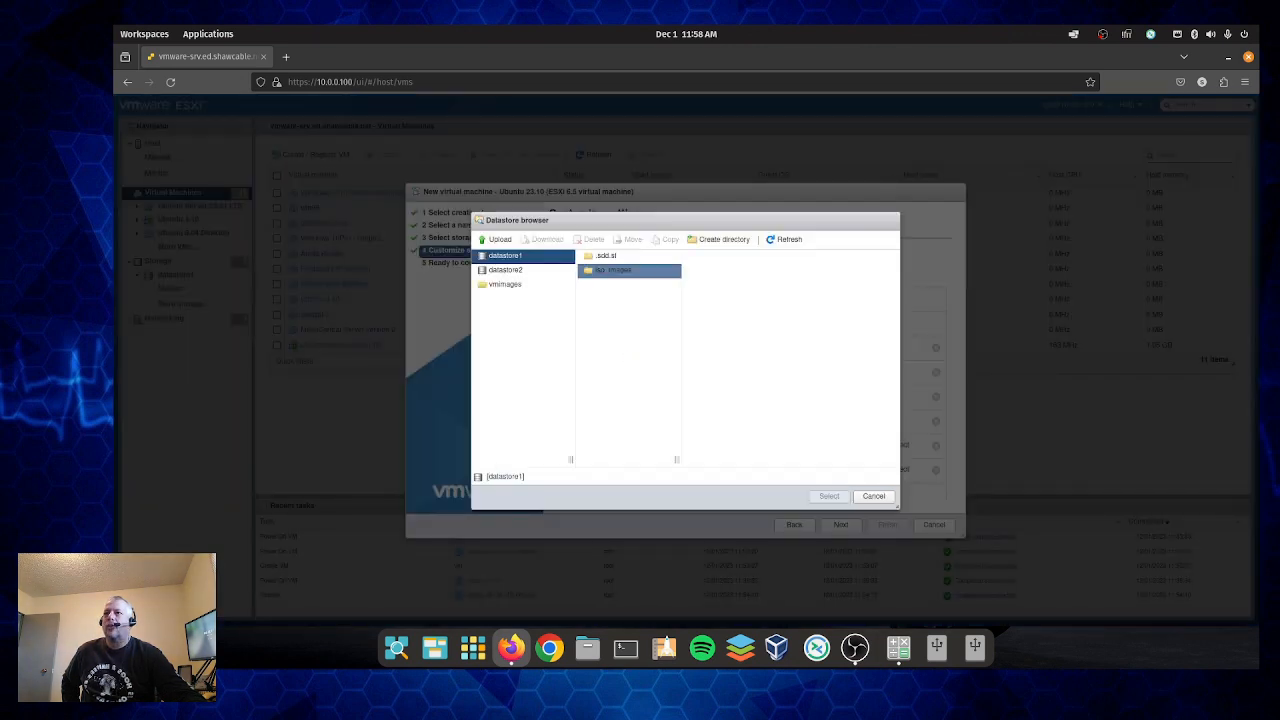
scroll(735, 360, down, 8)
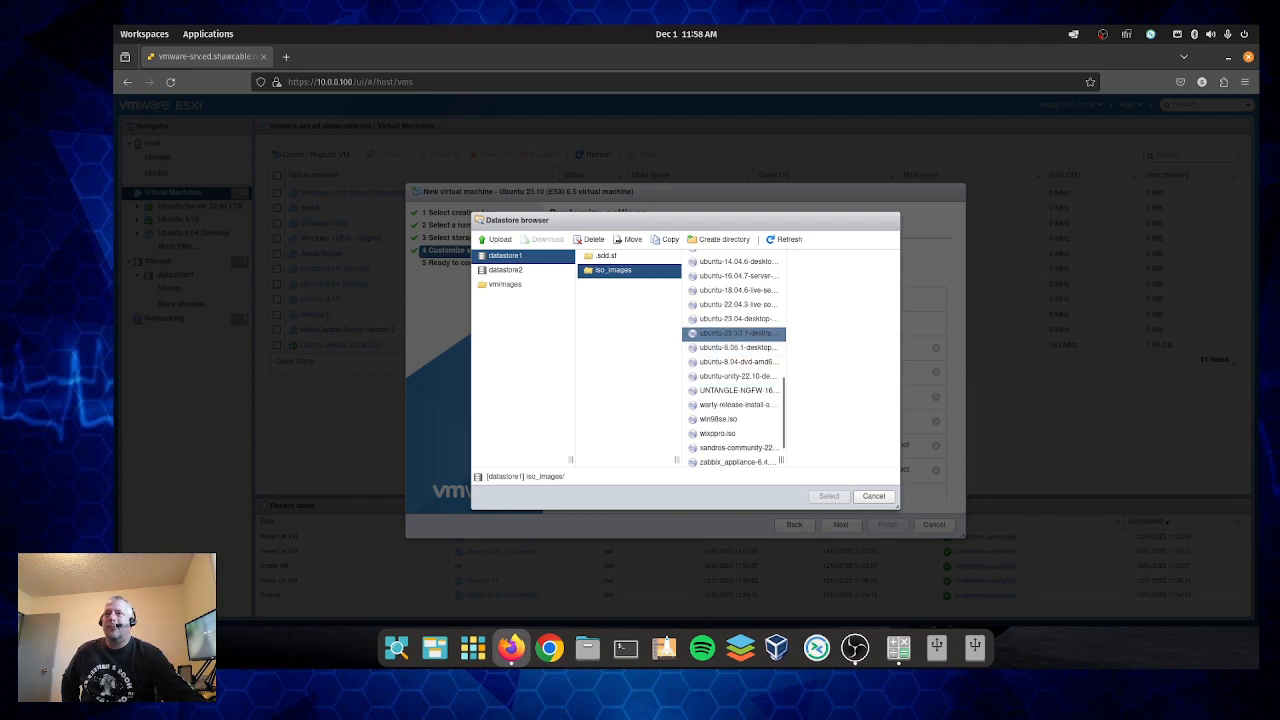
click(735, 333)
click(829, 496)
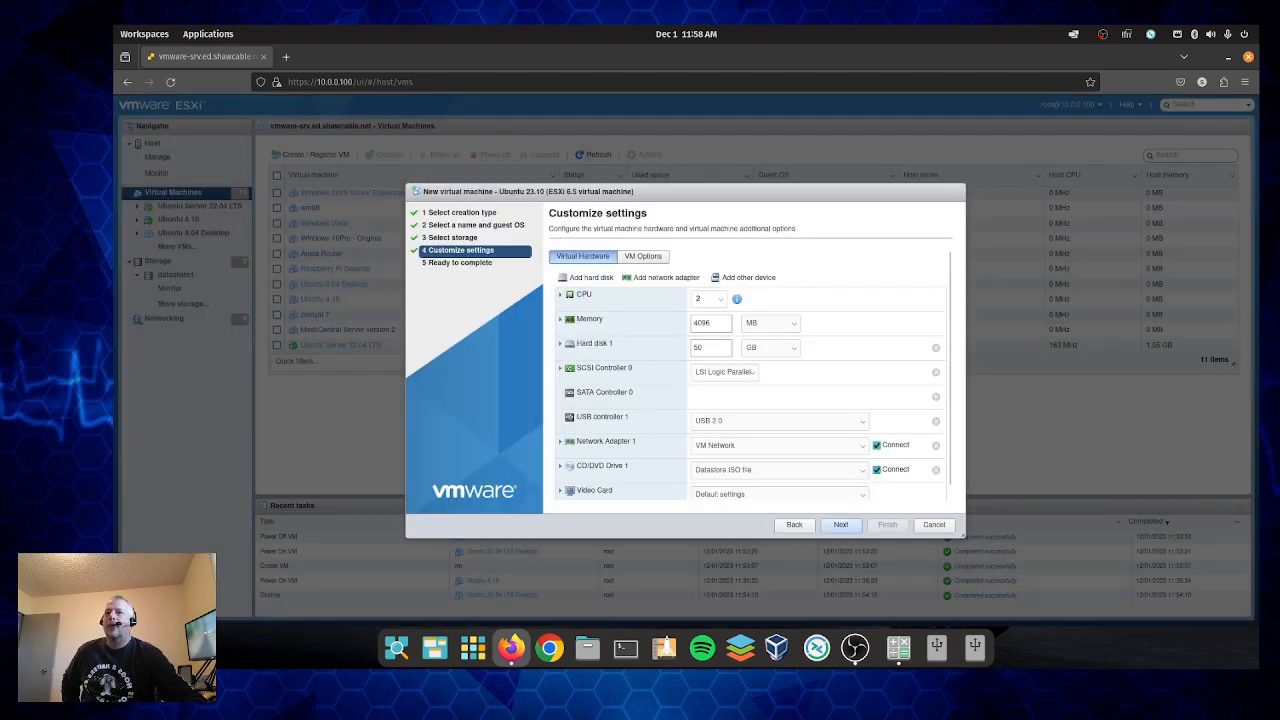
click(841, 524)
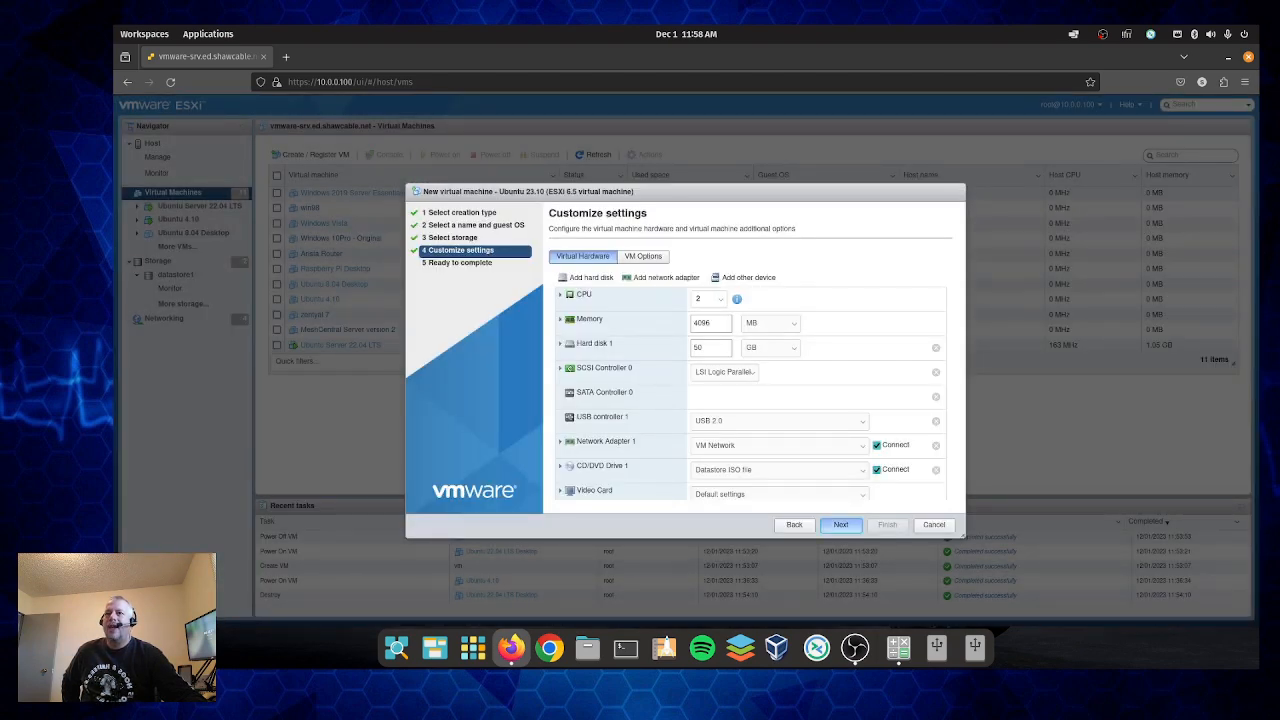
click(887, 524)
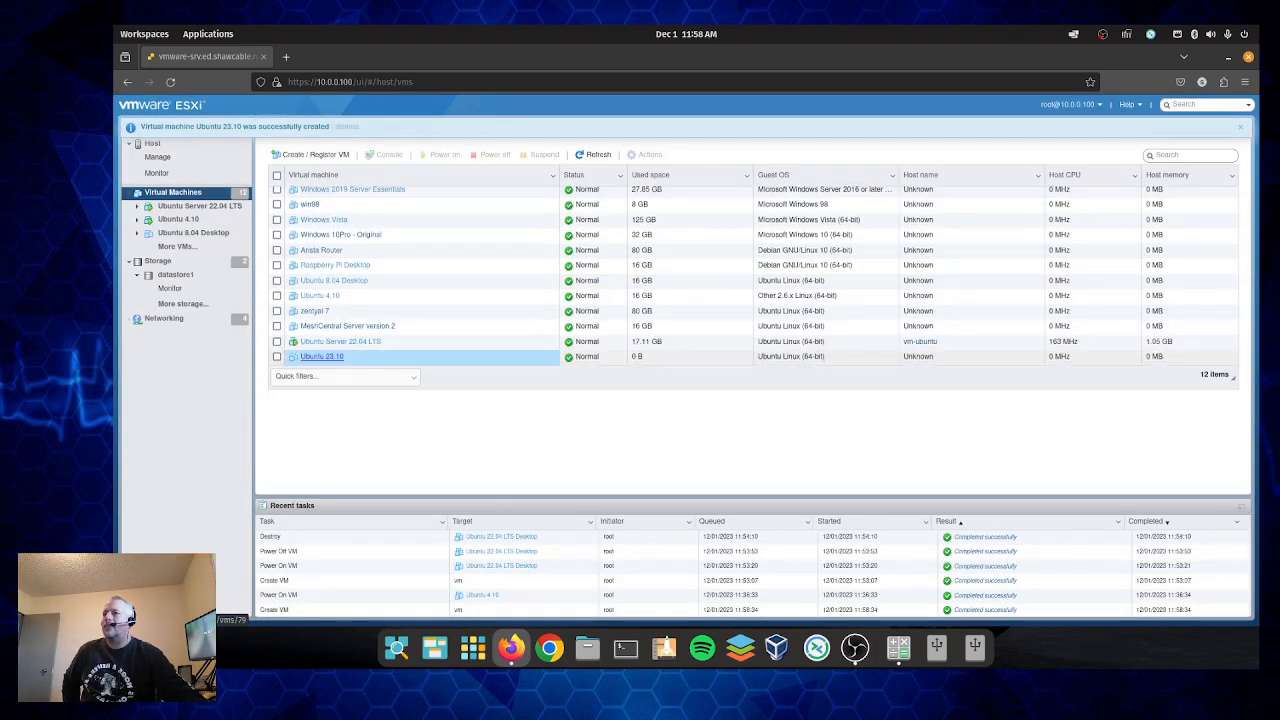
- Power on the Ubuntu 23.10 VM, boot Try or Install Ubuntu from GRUB, and accept English
click(321, 360)
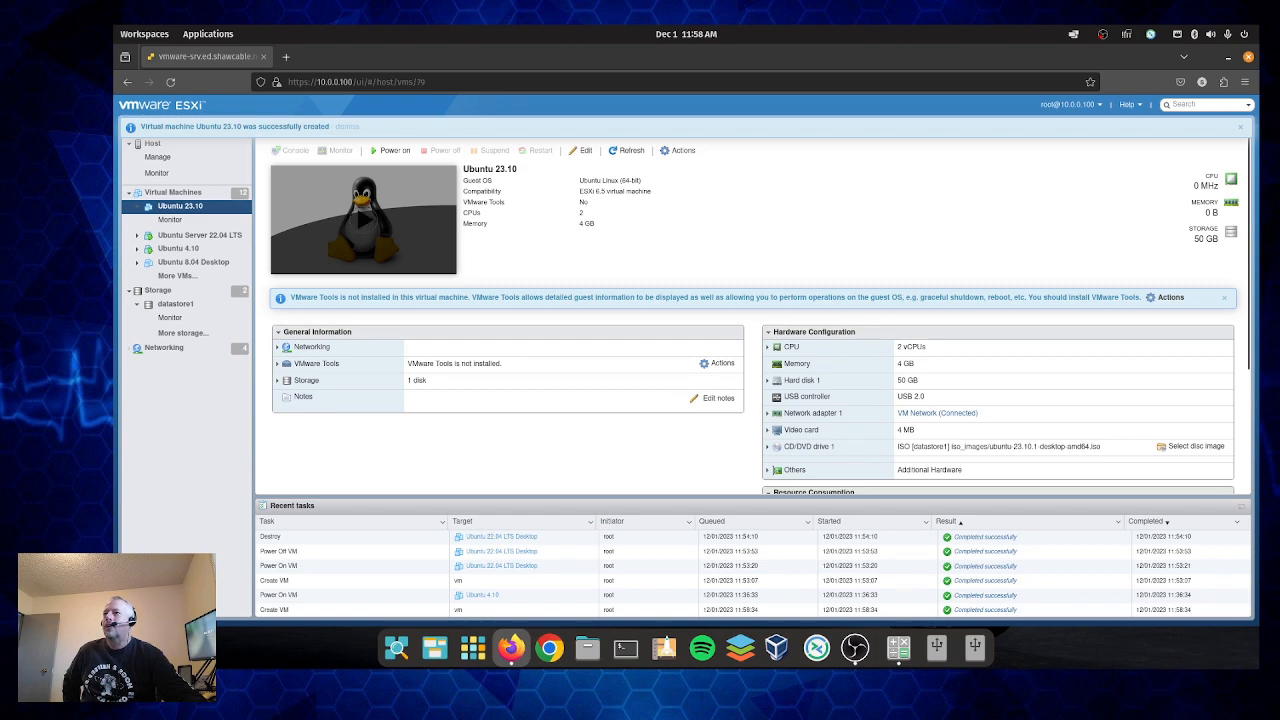
click(364, 219)
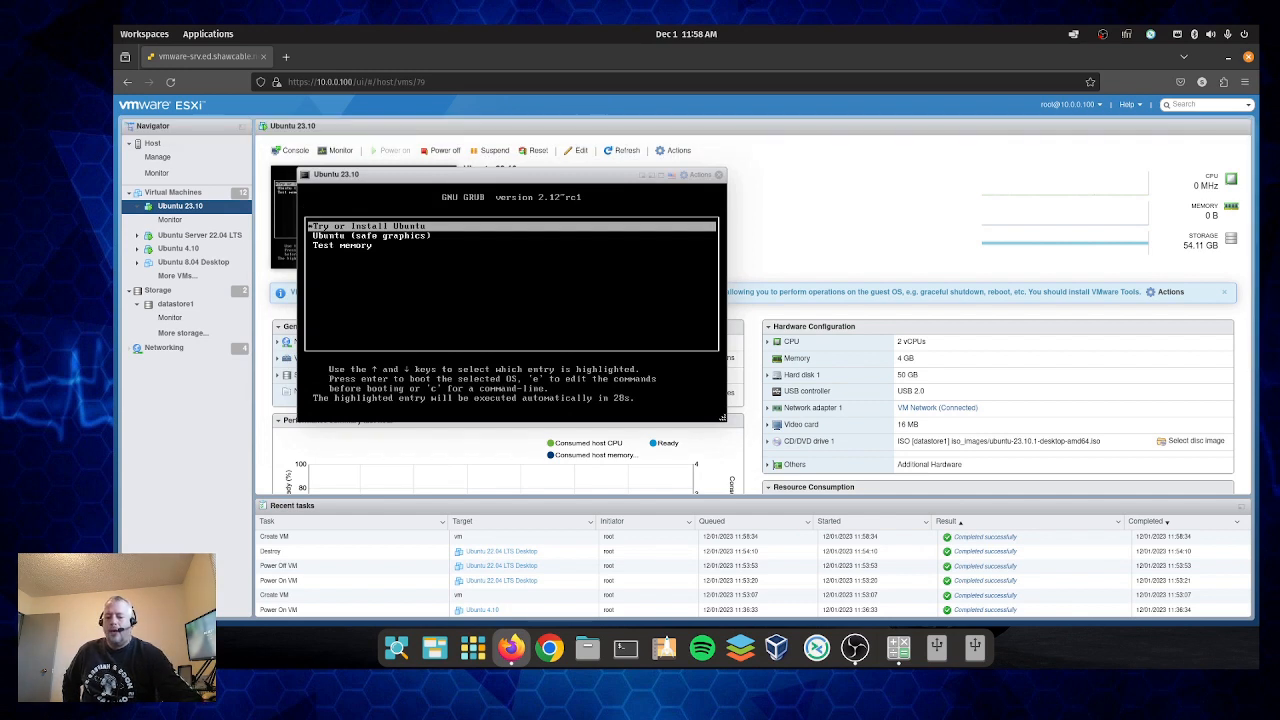
key(Down)
key(Down)
key(Up)
key(Up)
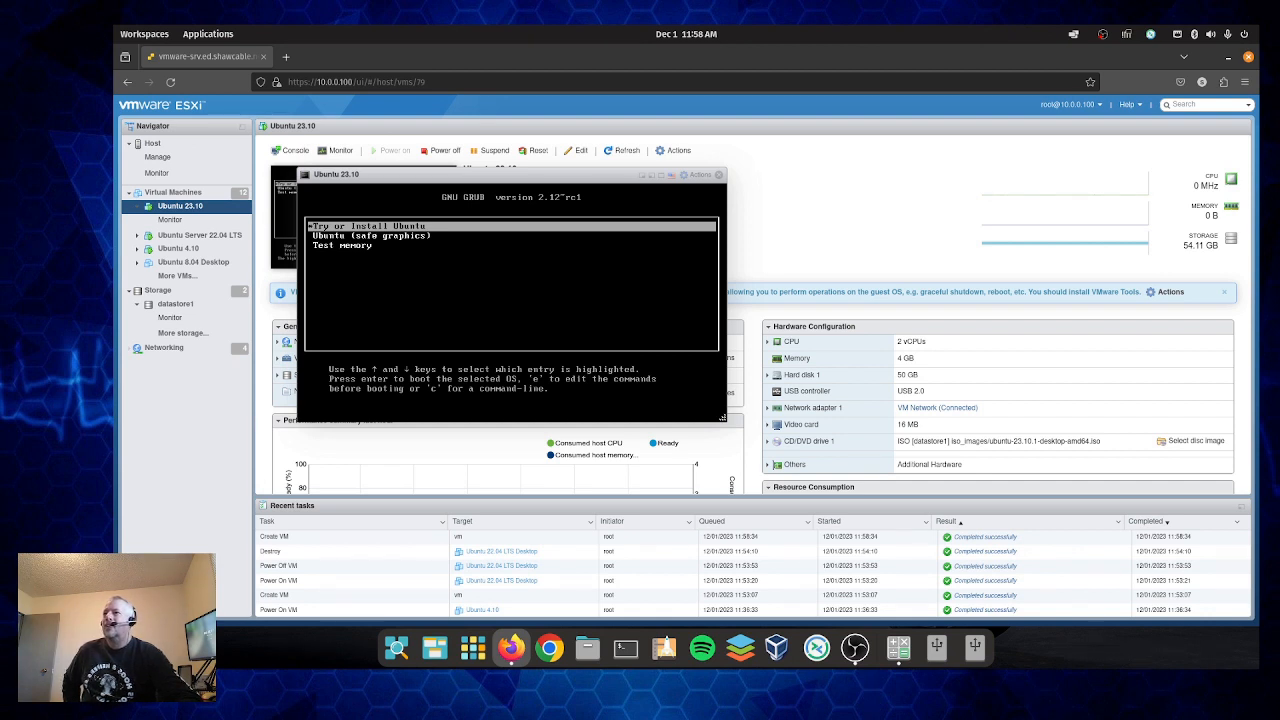
key(Return)
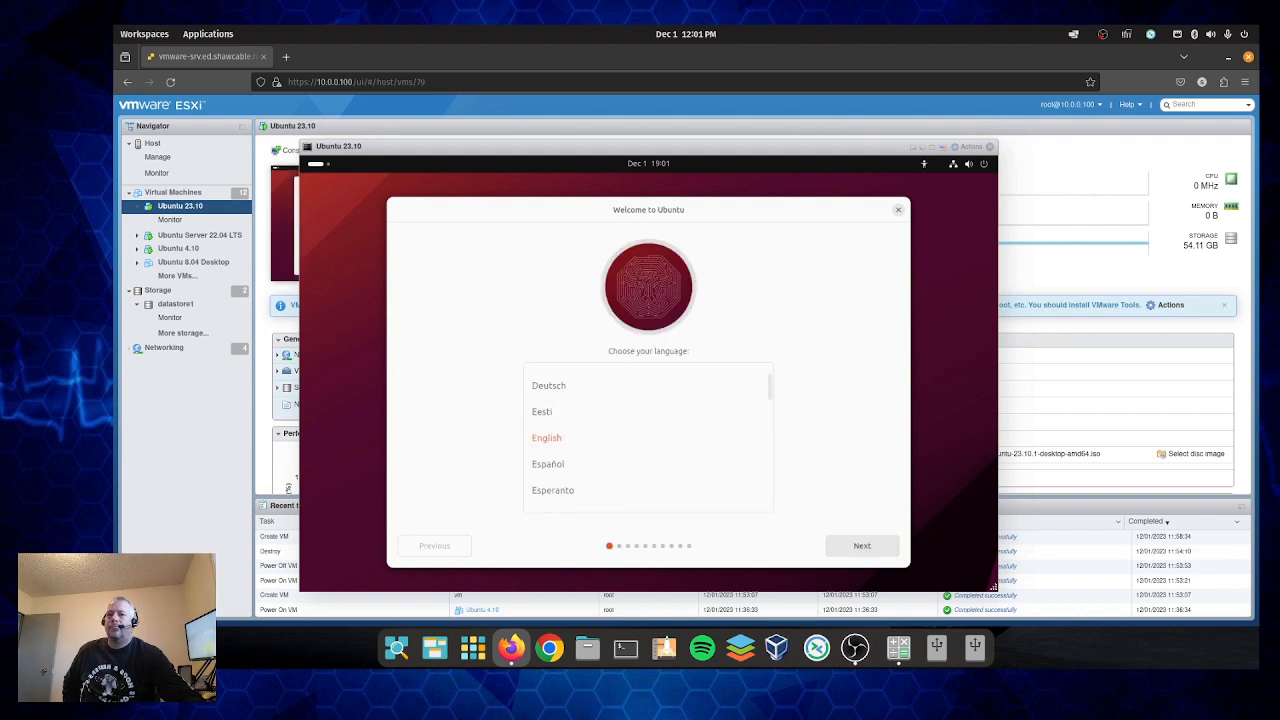
click(862, 546)
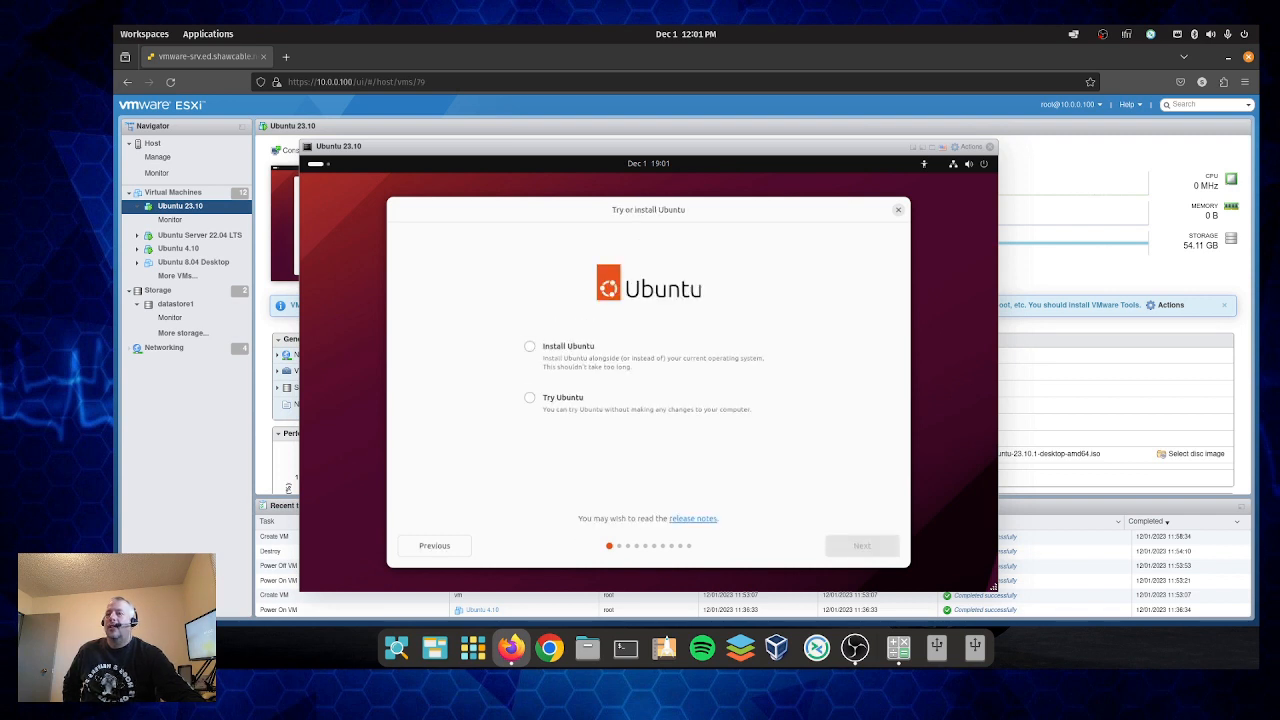
- Choose Install Ubuntu, test and accept the English (US) keyboard, and keep the wired connection
click(529, 346)
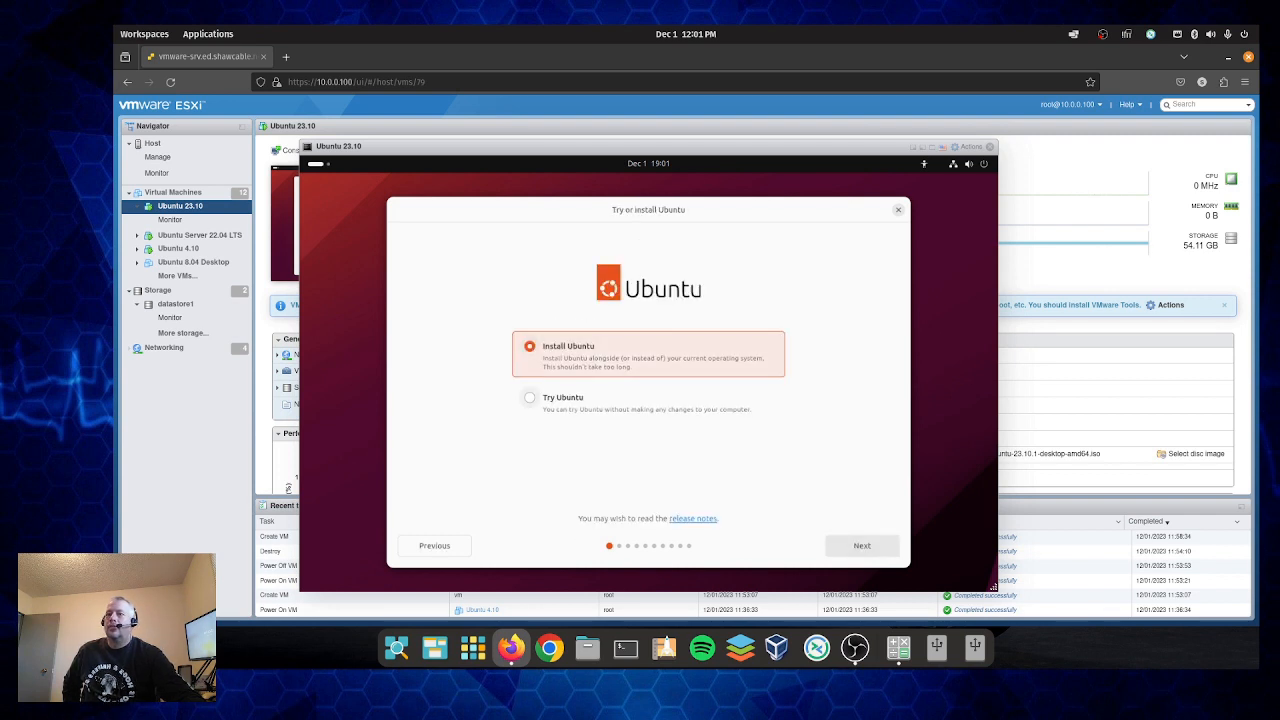
click(862, 546)
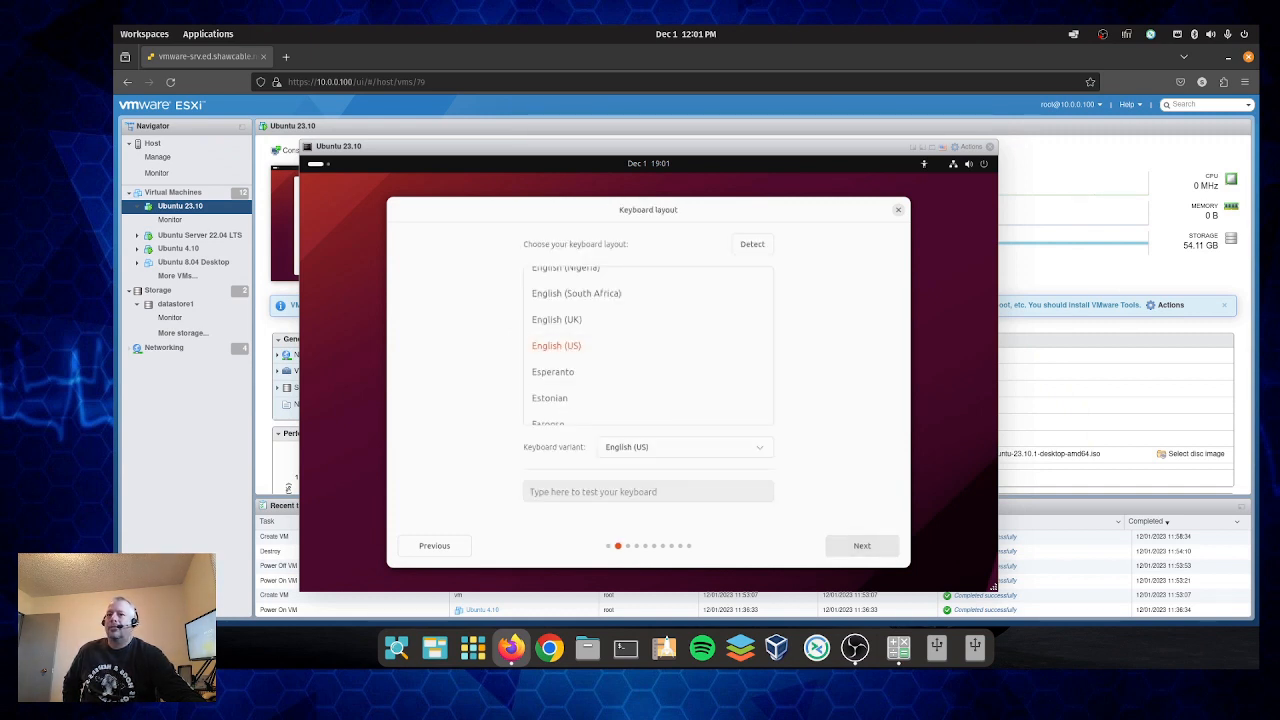
click(648, 492)
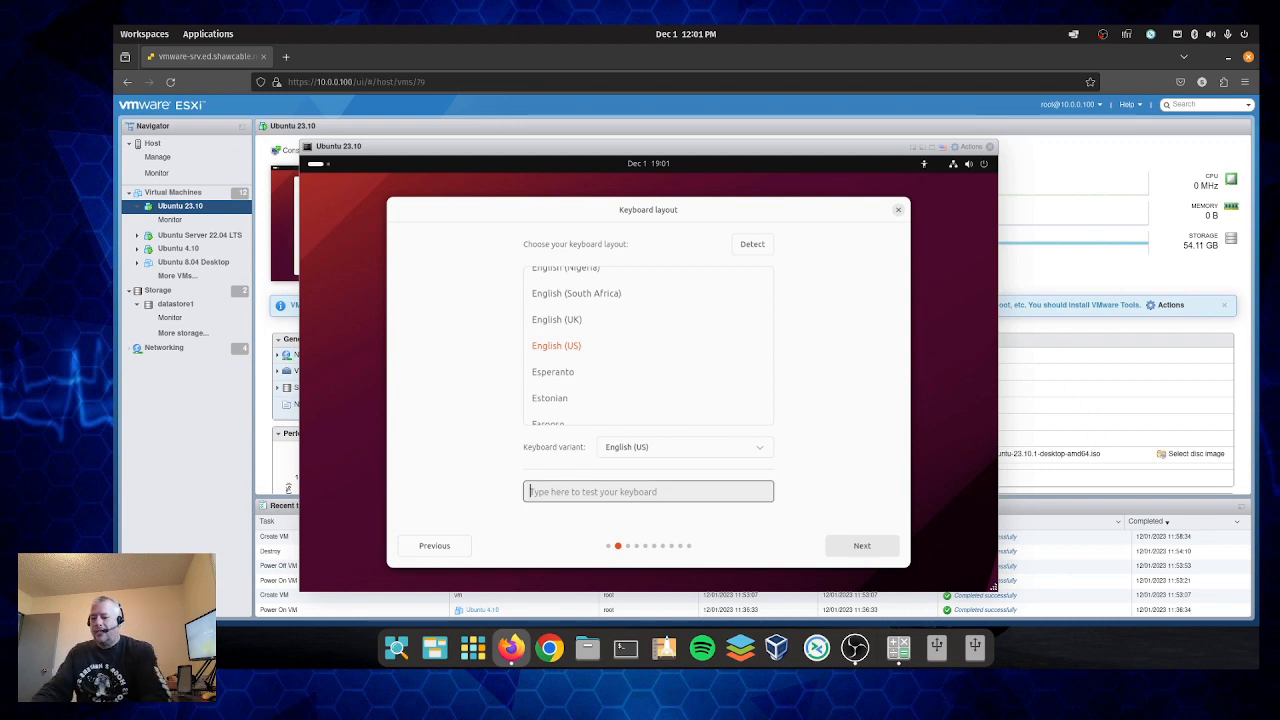
text(kubefiubsuihweriow)
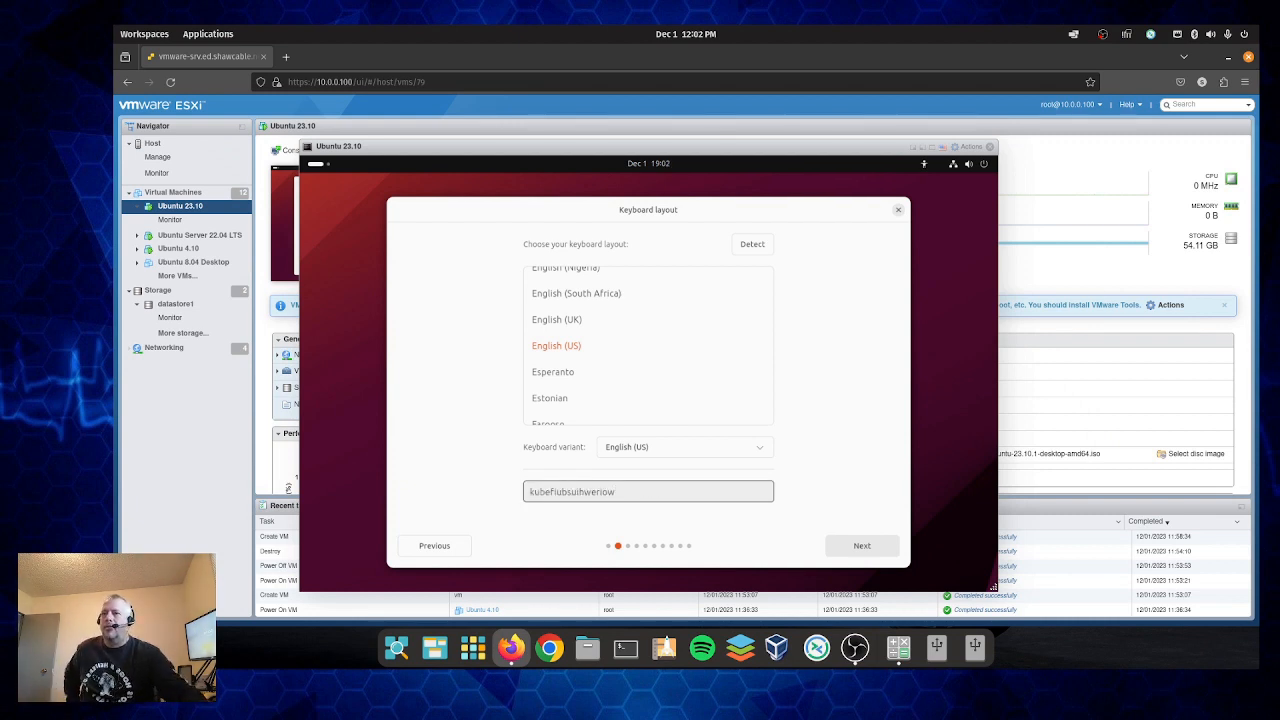
click(862, 545)
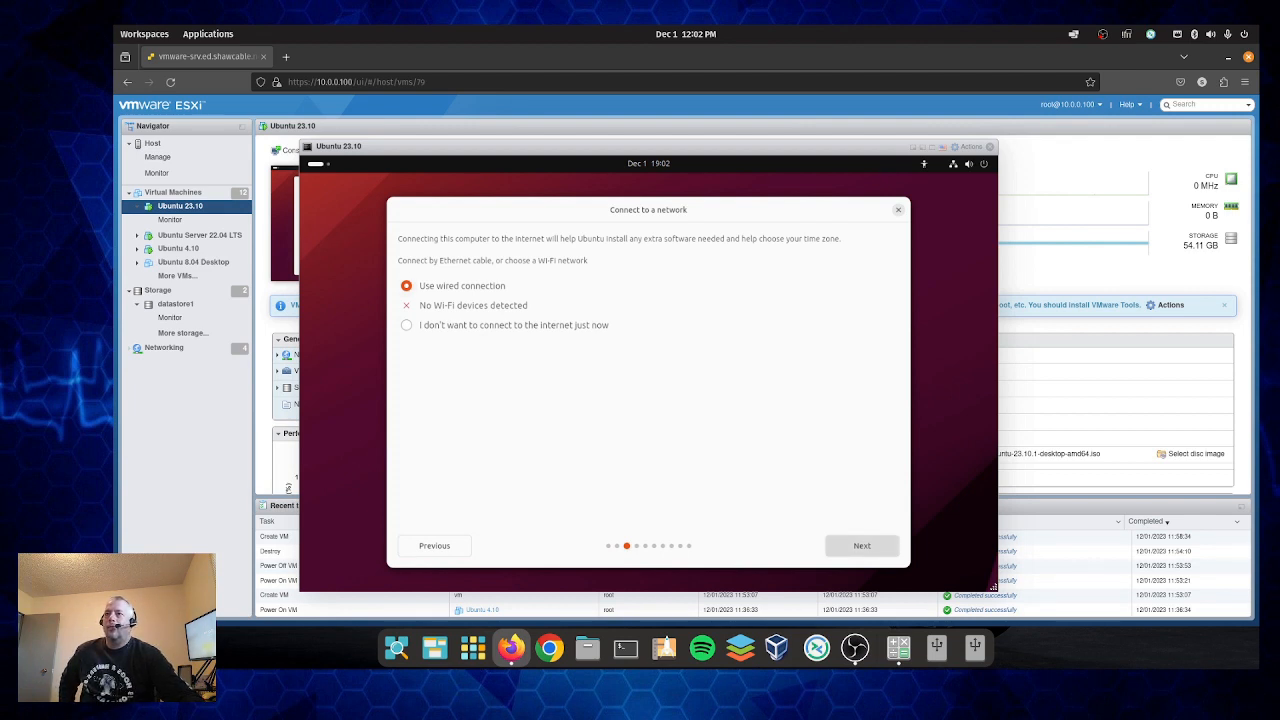
click(862, 545)
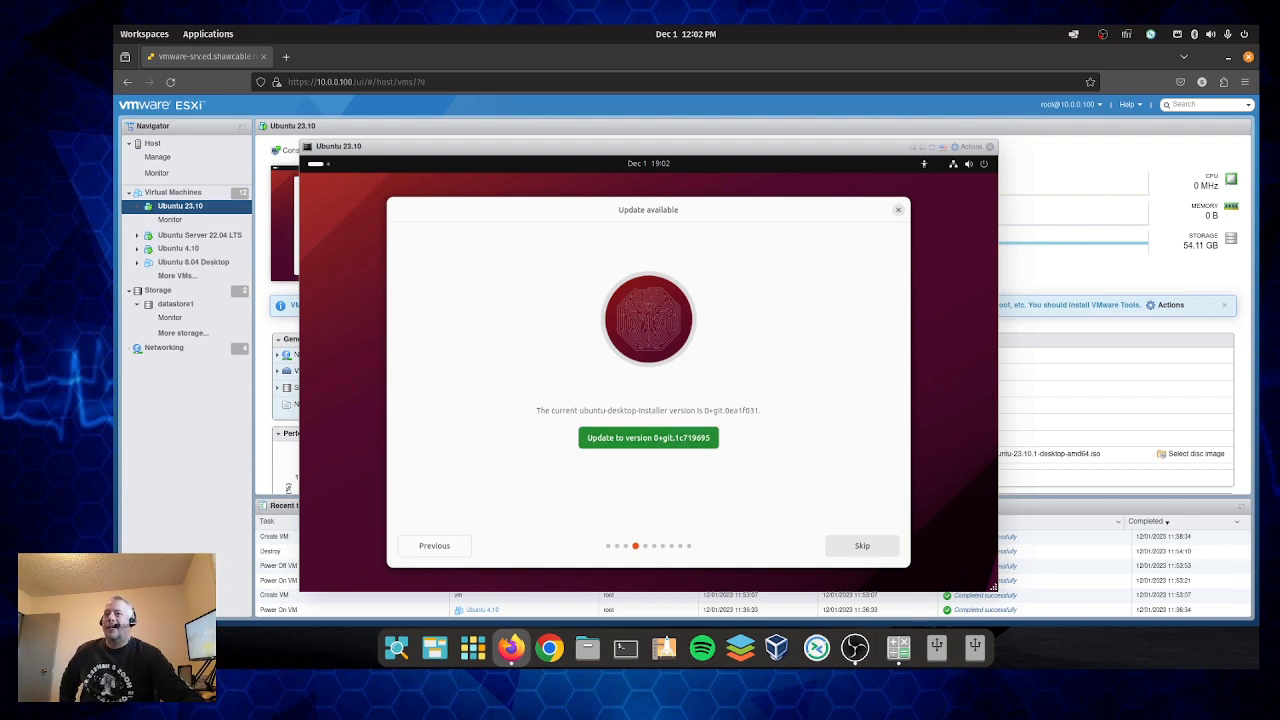
- Update the installer to the newer version and restart it after the download
click(648, 437)
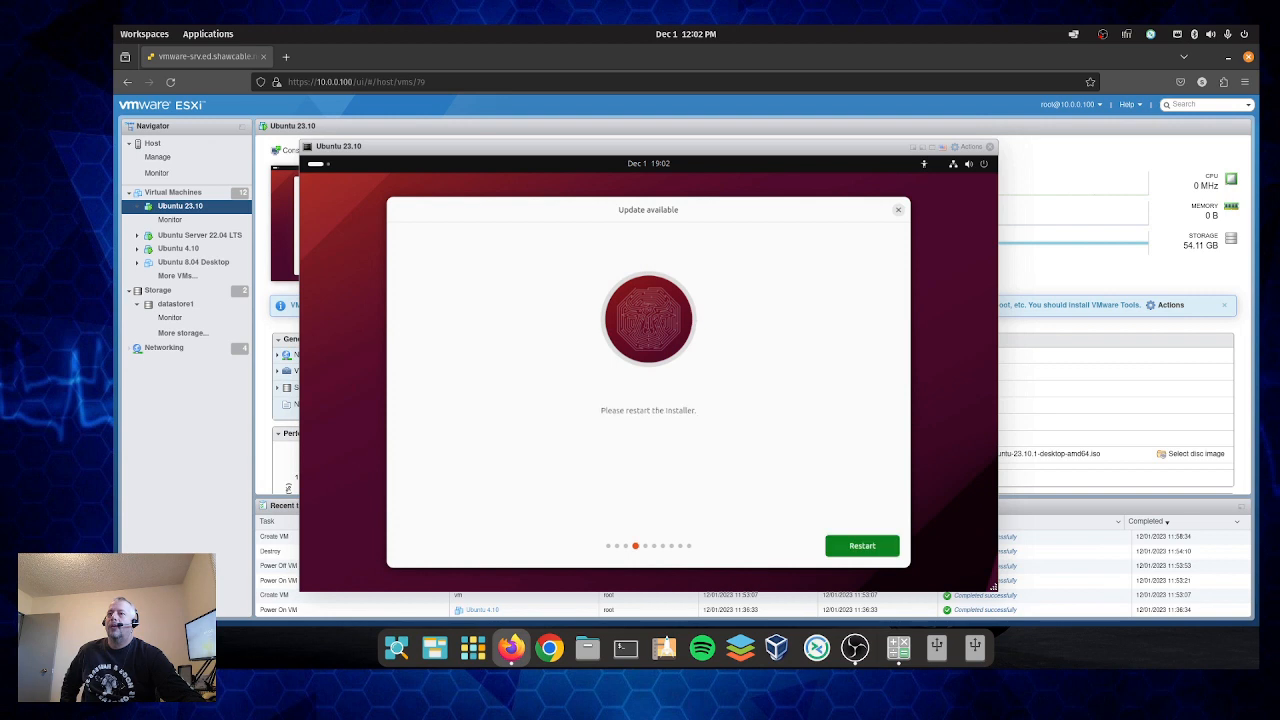
click(862, 545)
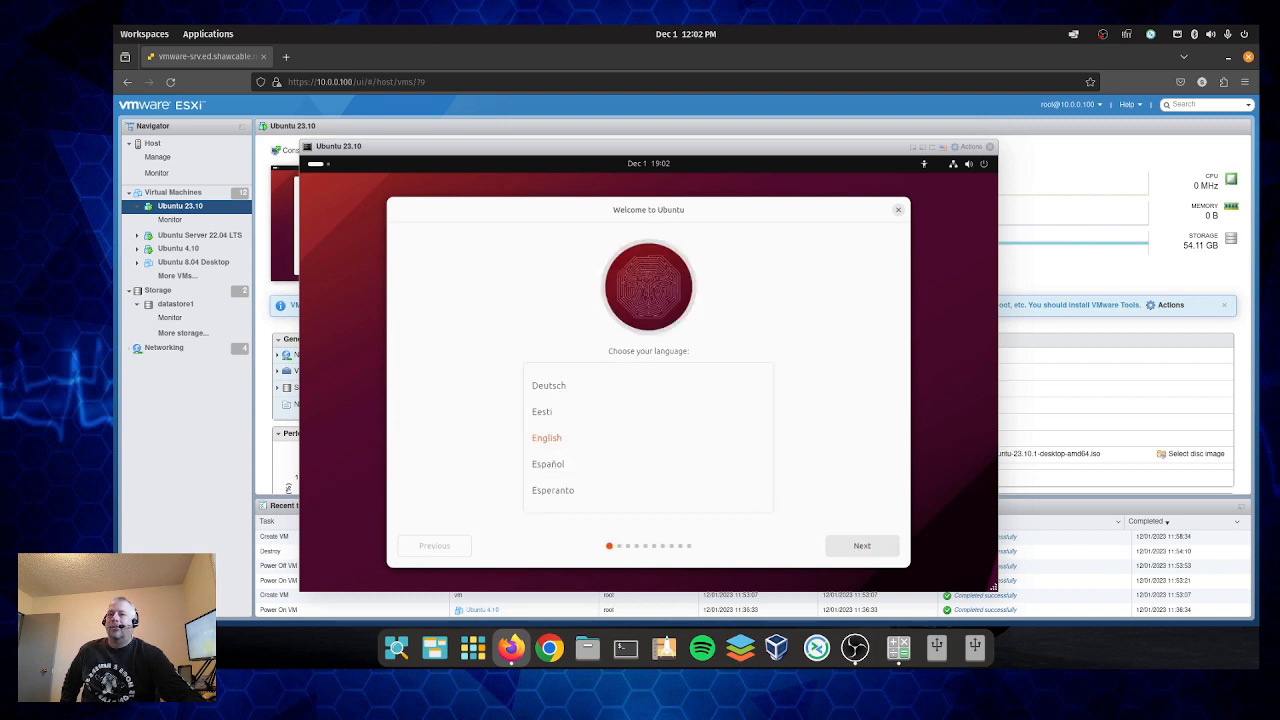
- Accept English, test and confirm the English (US) keyboard, and continue with the wired connection
click(862, 545)
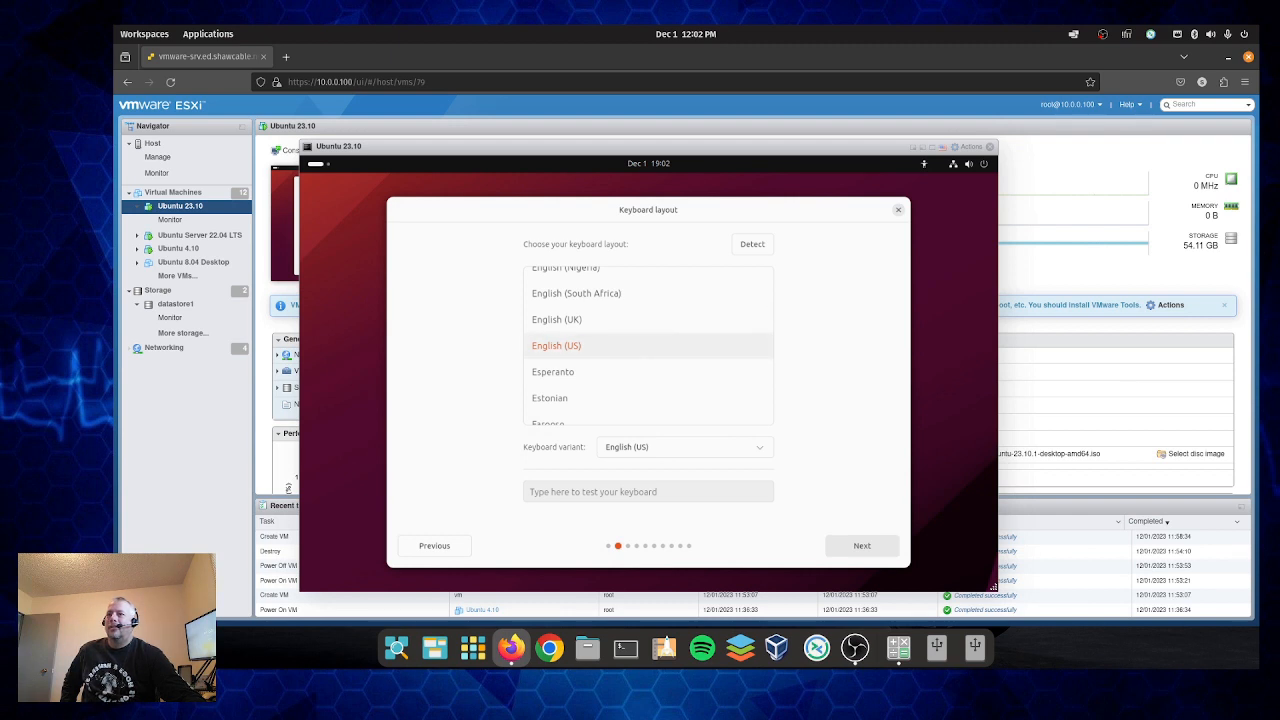
click(648, 492)
text(jhbdjkbkjsdbjifw)
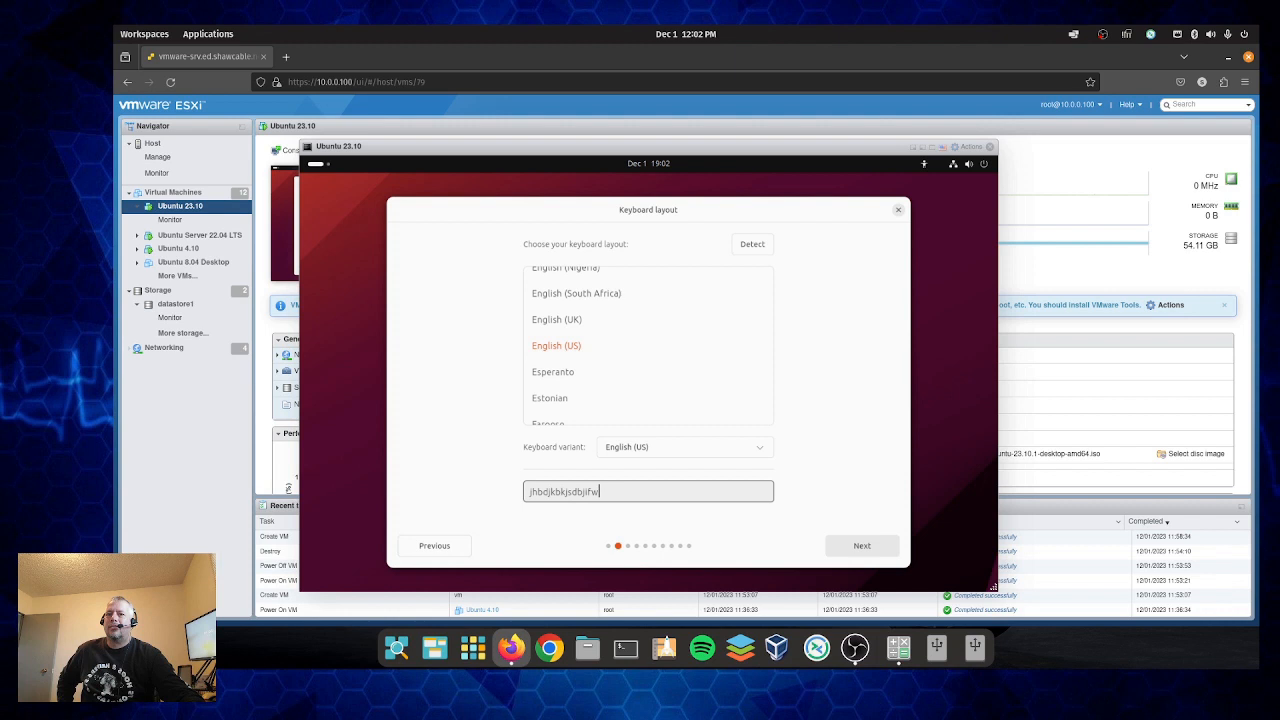
click(862, 546)
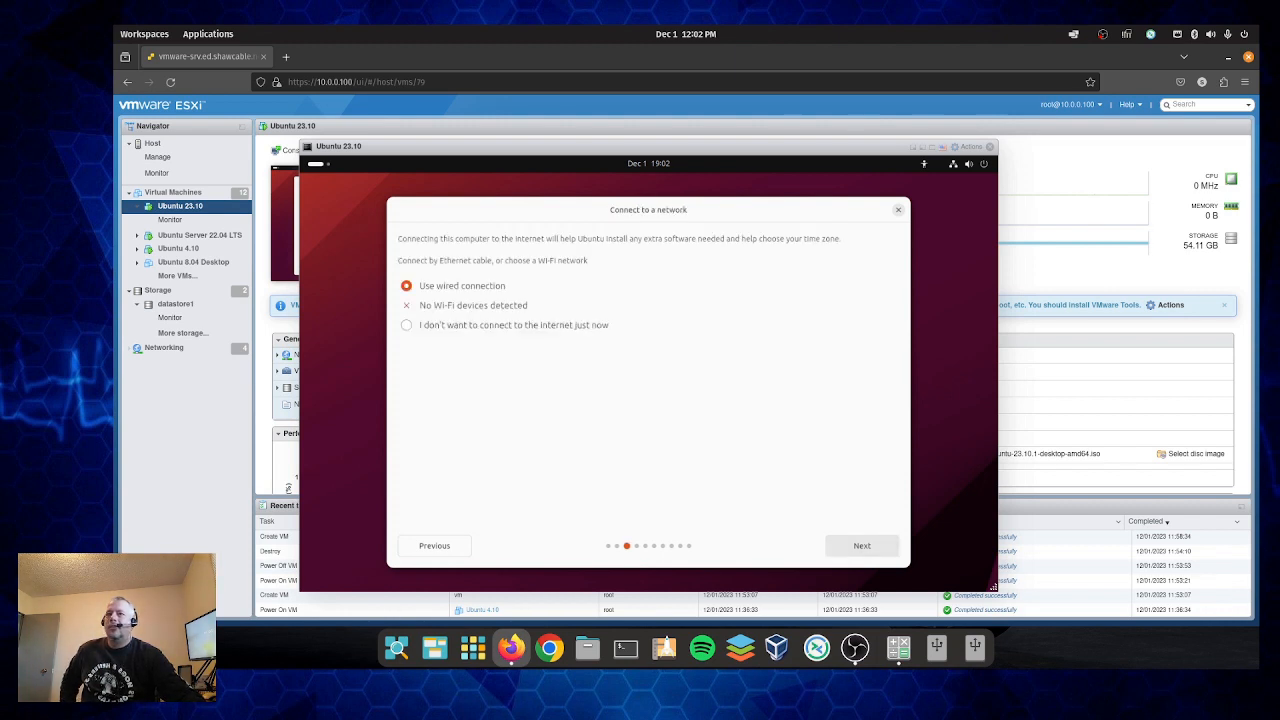
click(862, 546)
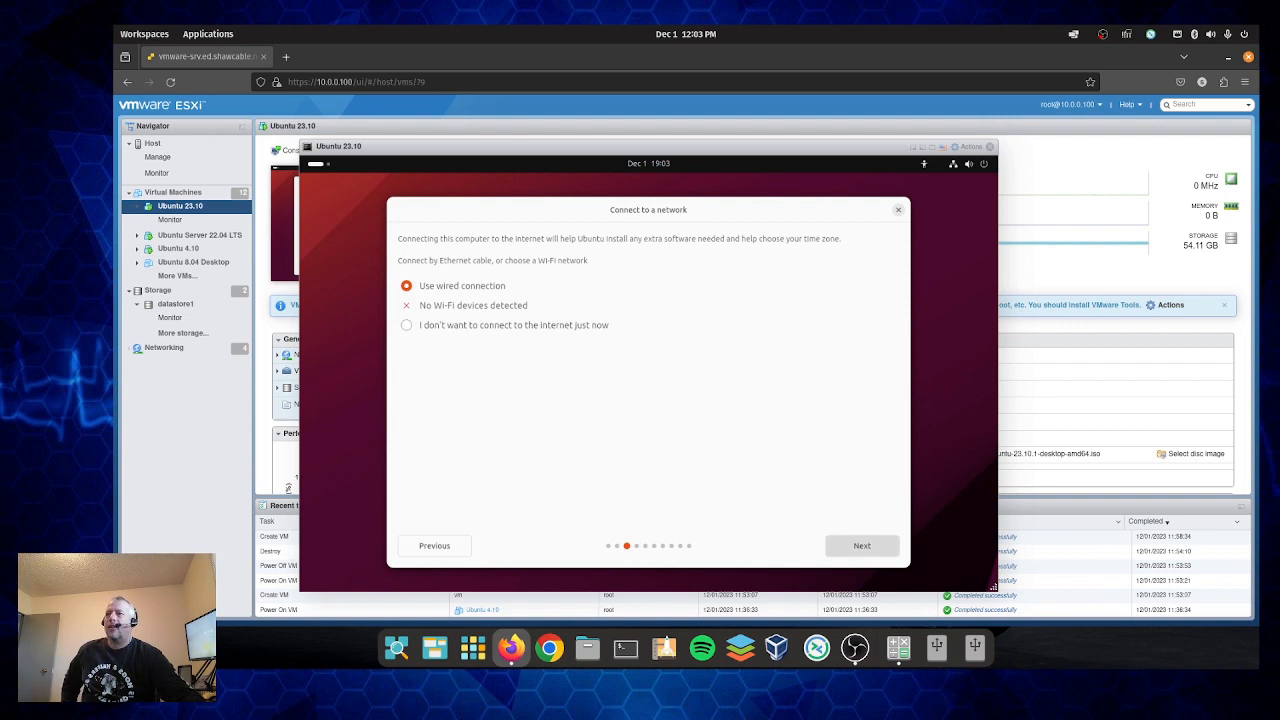
click(862, 545)
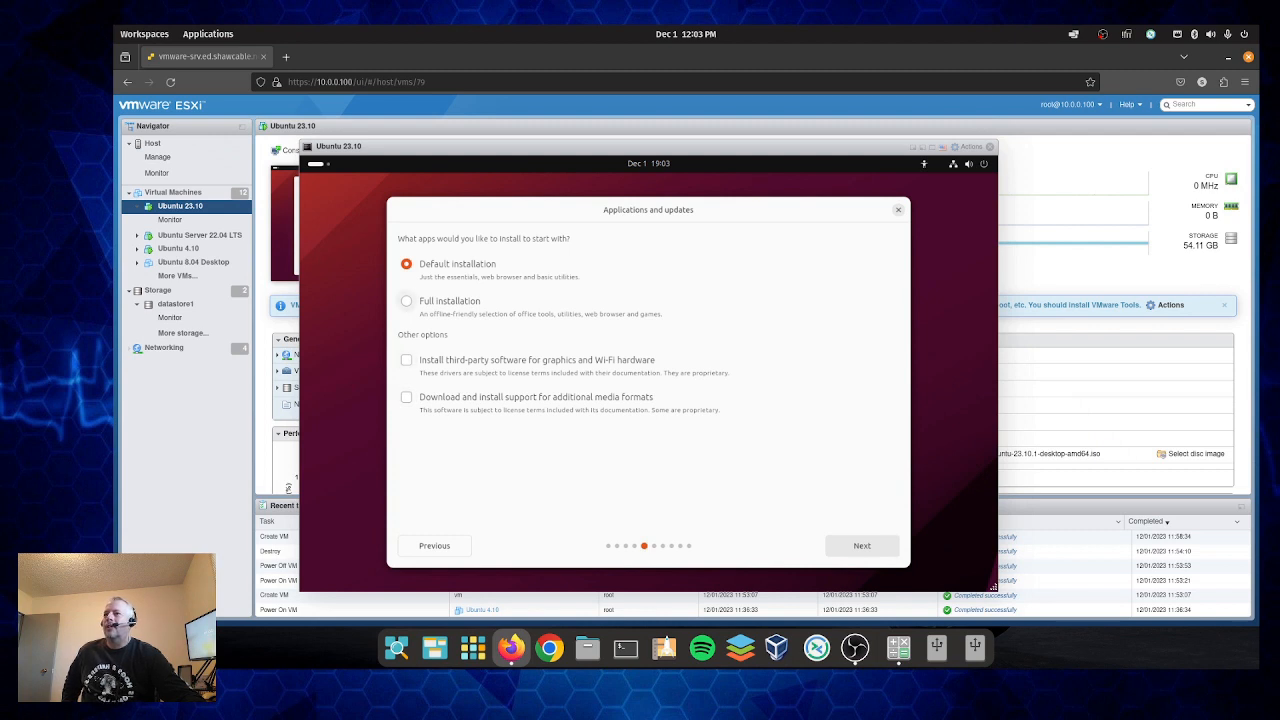
- Try Full installation with extras, then revert to Default installation with both extras unchecked
click(406, 301)
click(406, 360)
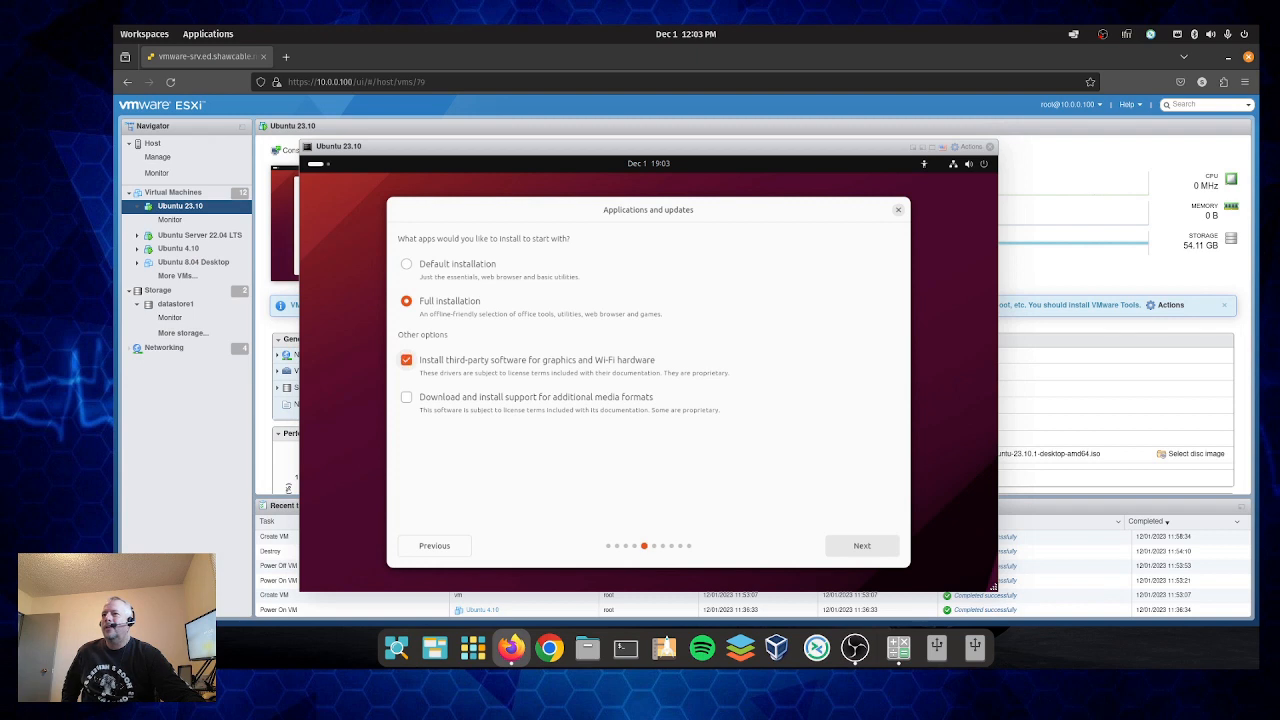
click(406, 397)
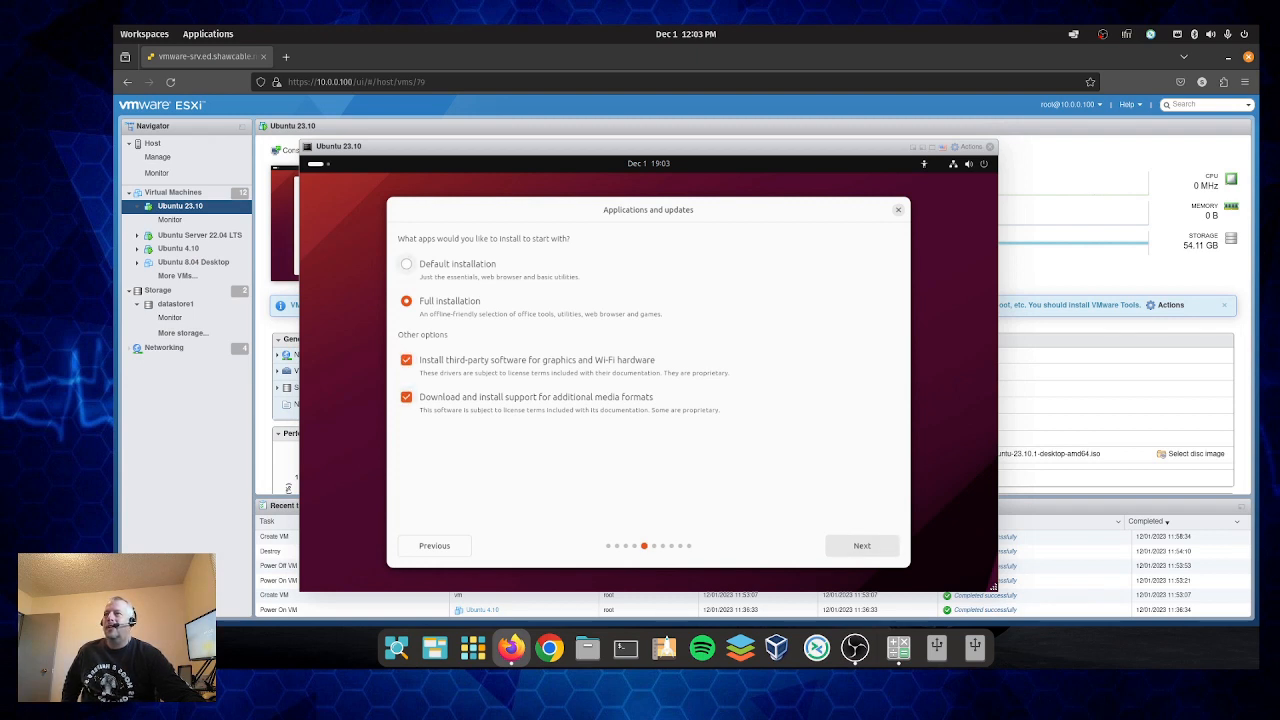
click(406, 264)
click(406, 360)
click(406, 397)
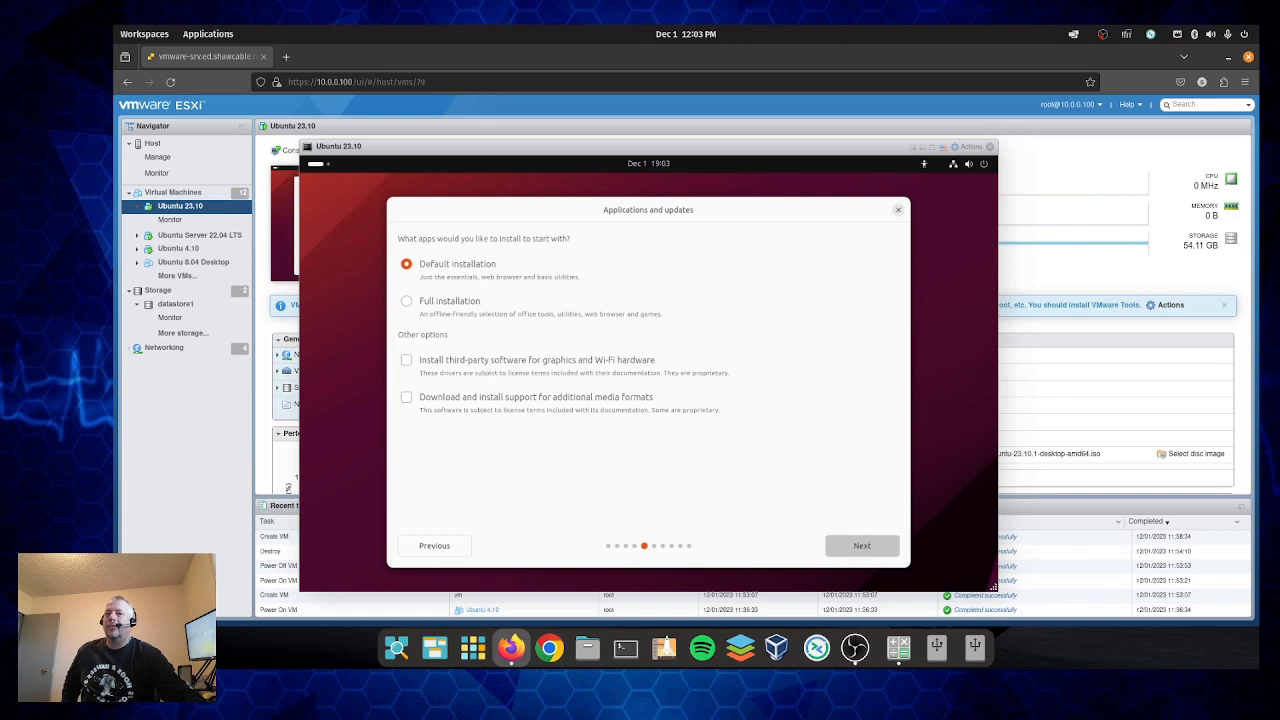
click(862, 545)
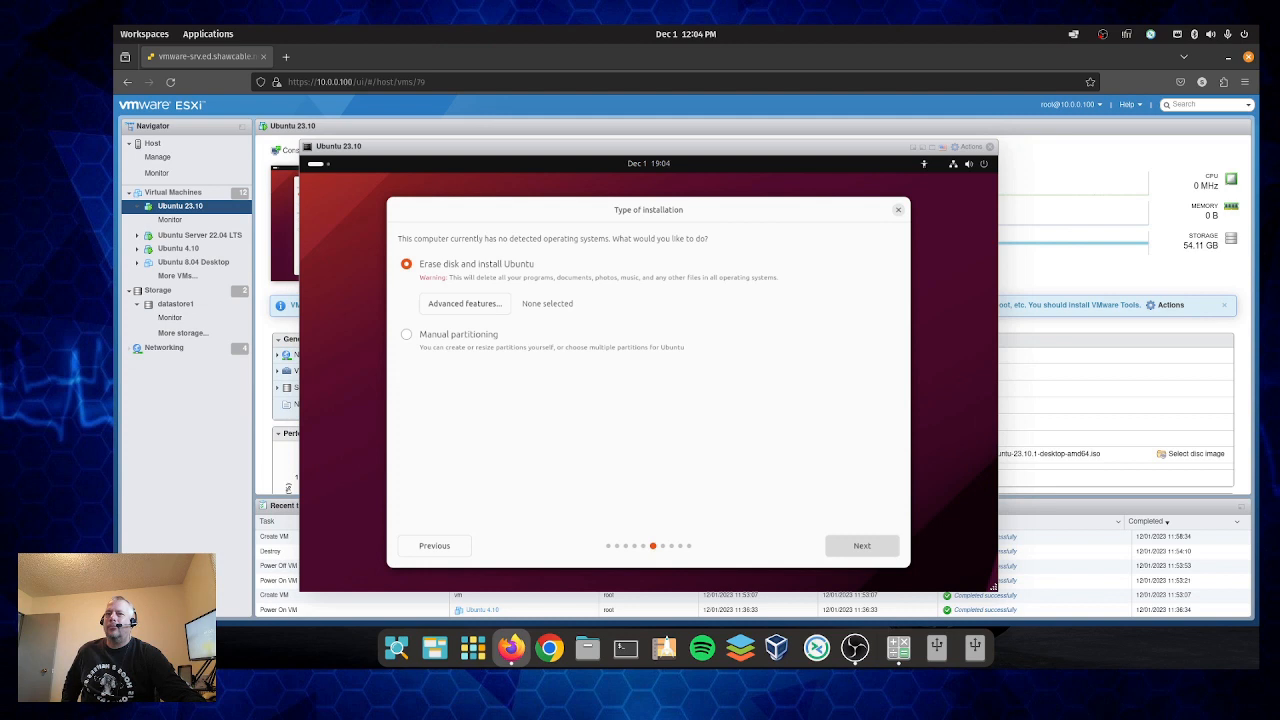
- Keep Erase disk and install Ubuntu and proceed to the Ready to install summary
click(862, 545)
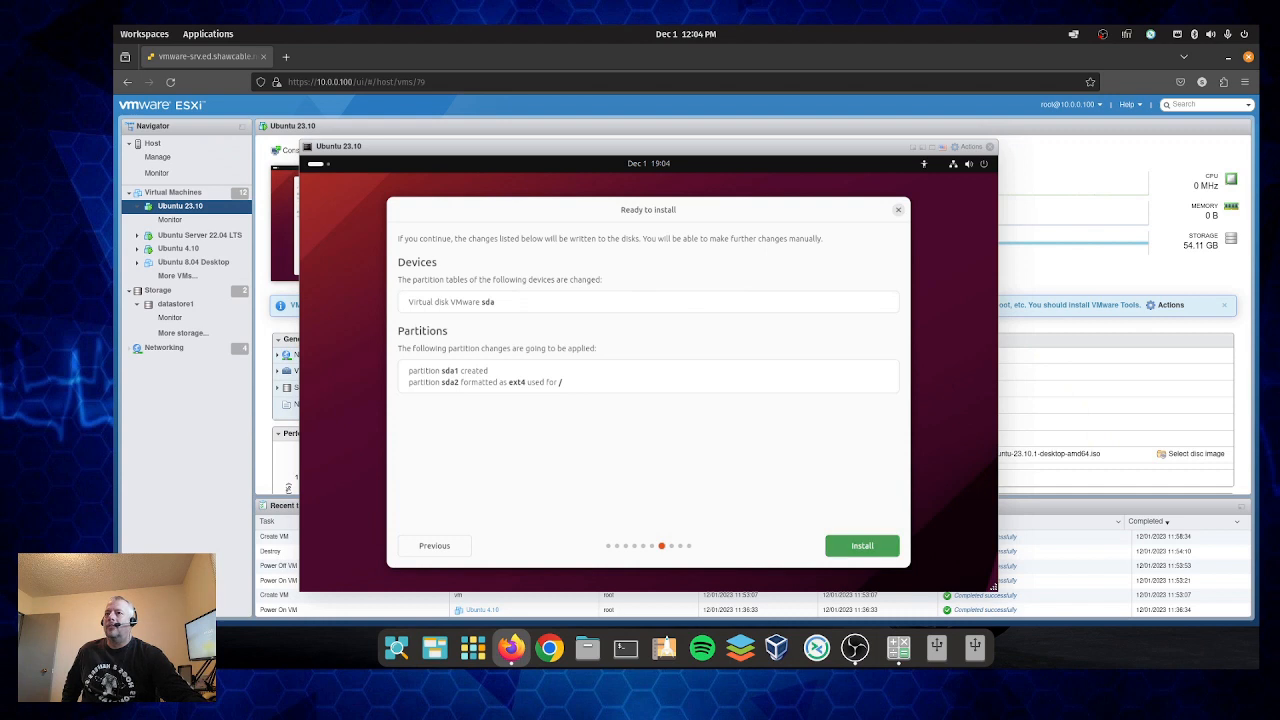
- Start the installation and change the timezone location from Calgary to Edmonton (Alberta, Canada)
click(862, 545)
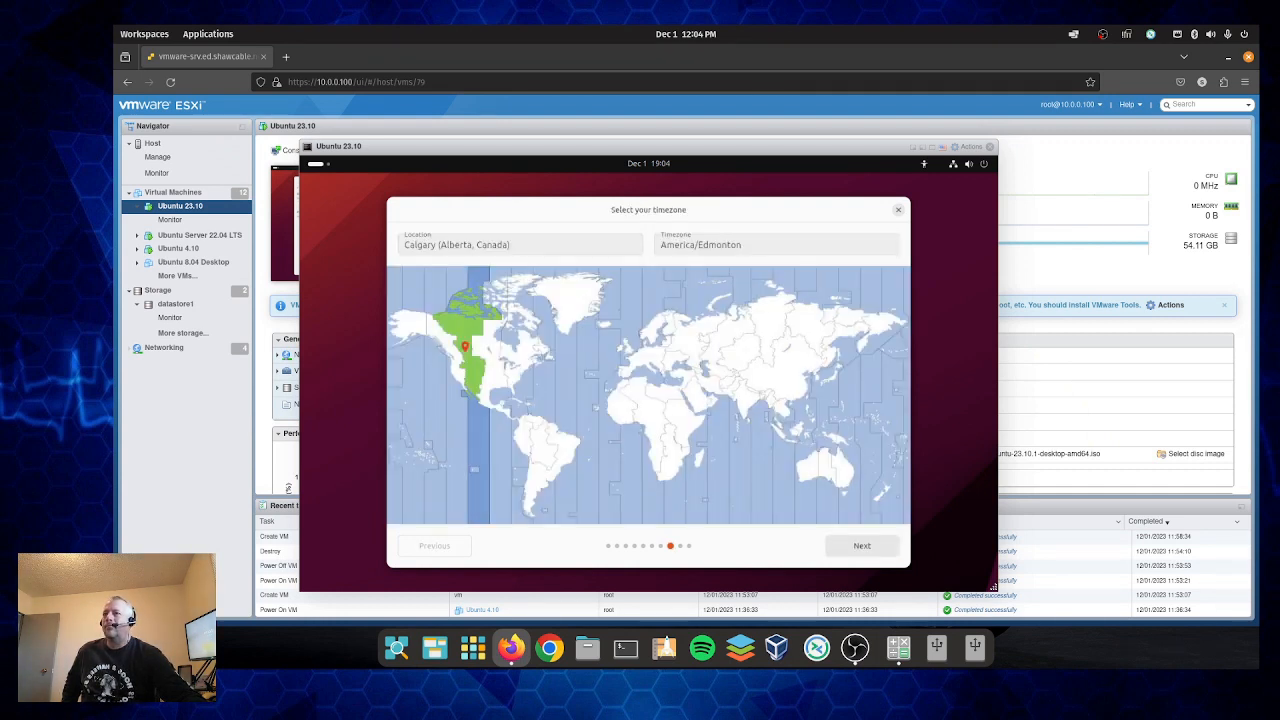
click(469, 340)
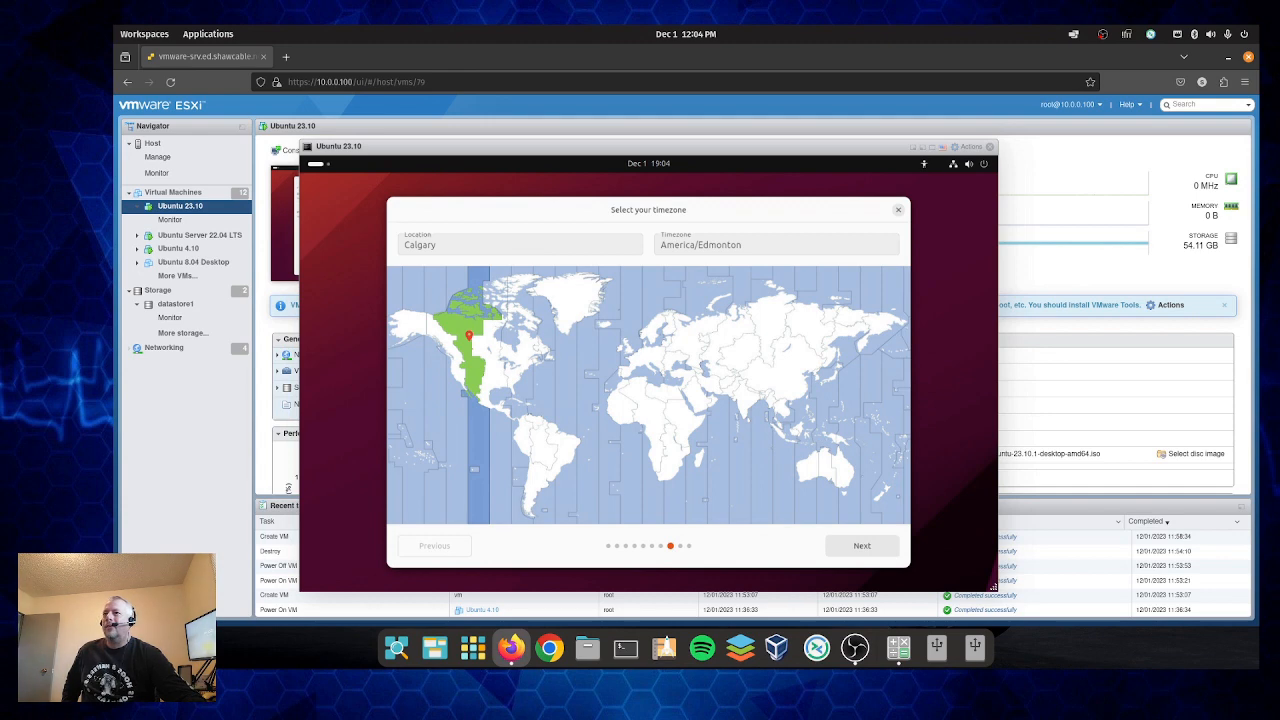
click(520, 245)
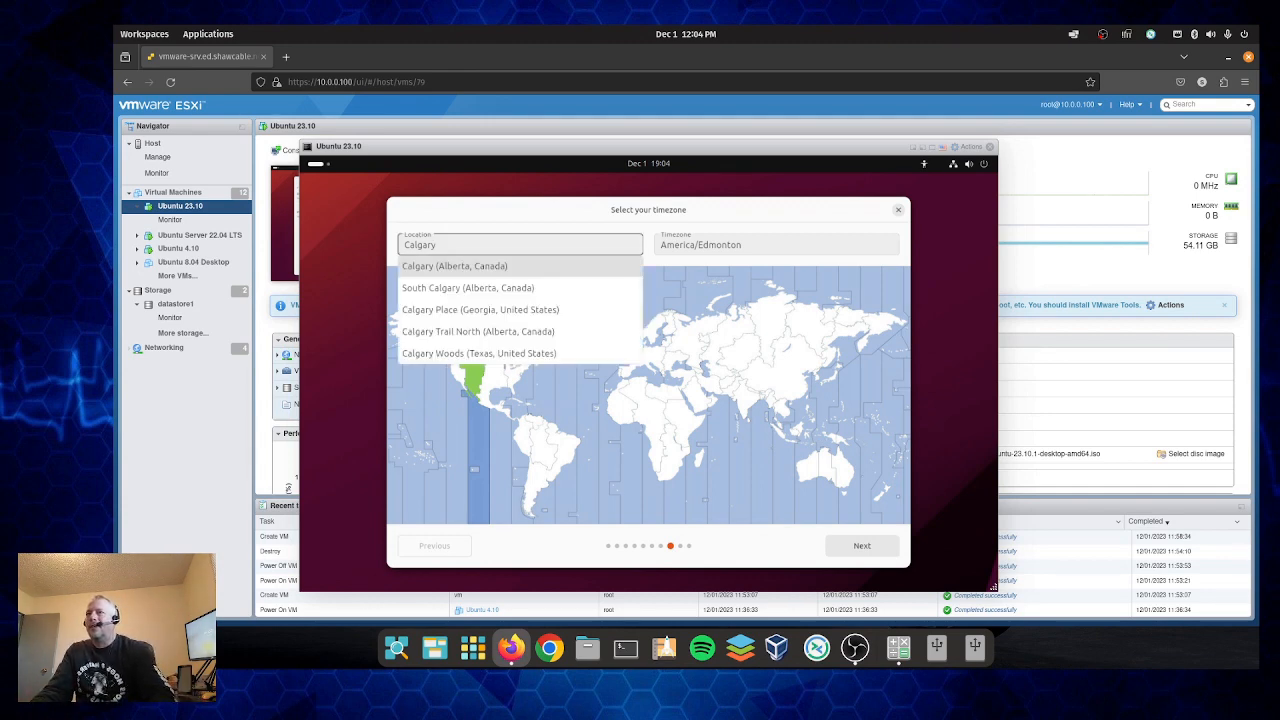
key(BackSpace)
key(BackSpace)
key(BackSpace)
key(BackSpace)
key(BackSpace)
key(BackSpace)
key(BackSpace)
text(E)
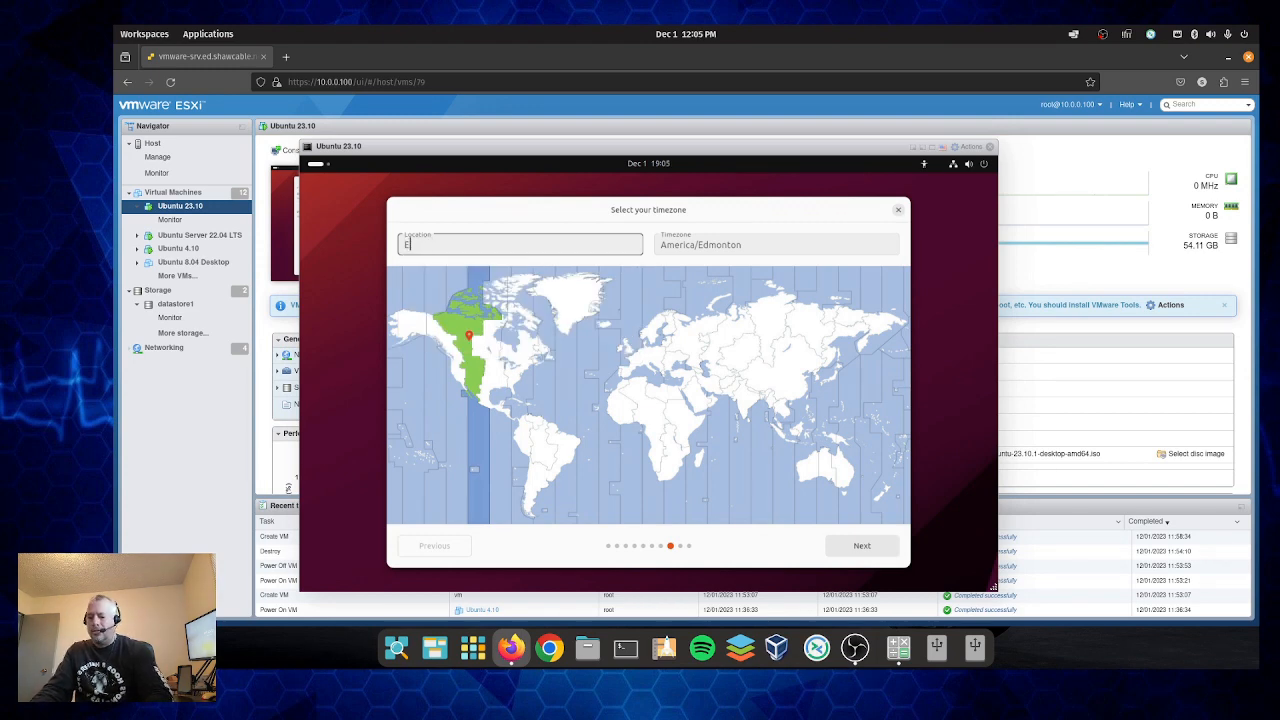
text(dmonton)
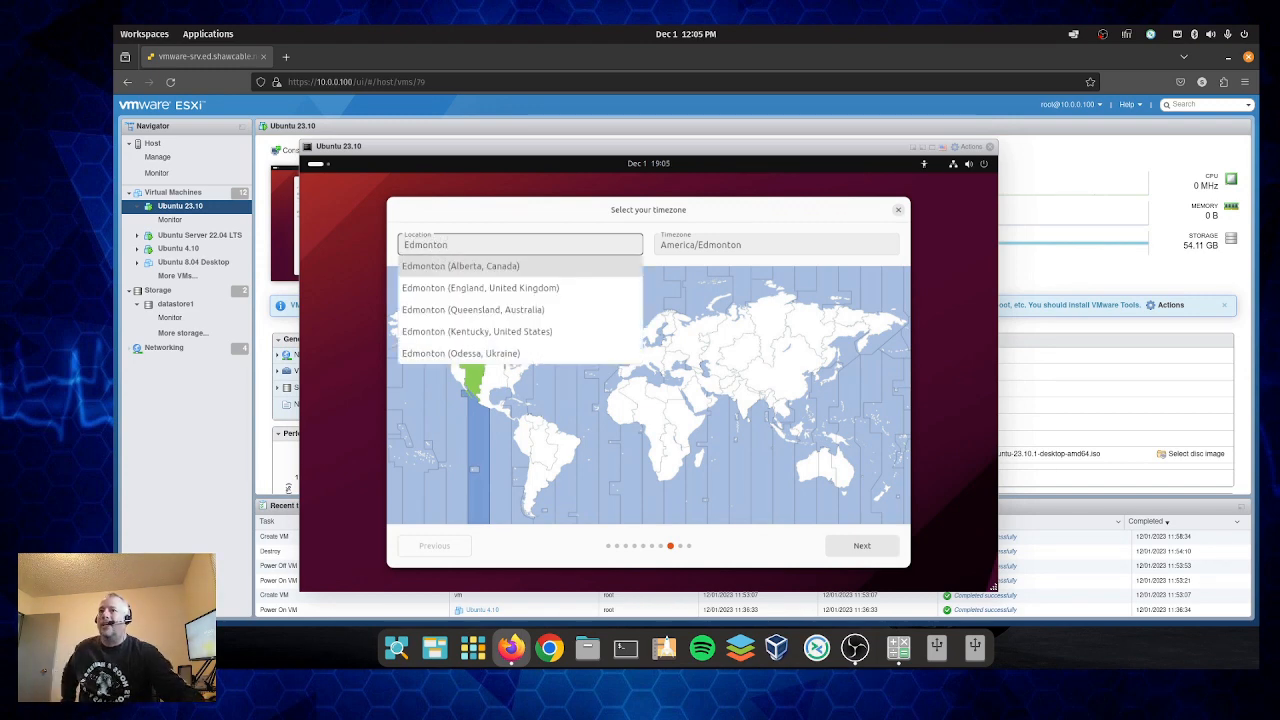
key(Down)
key(Return)
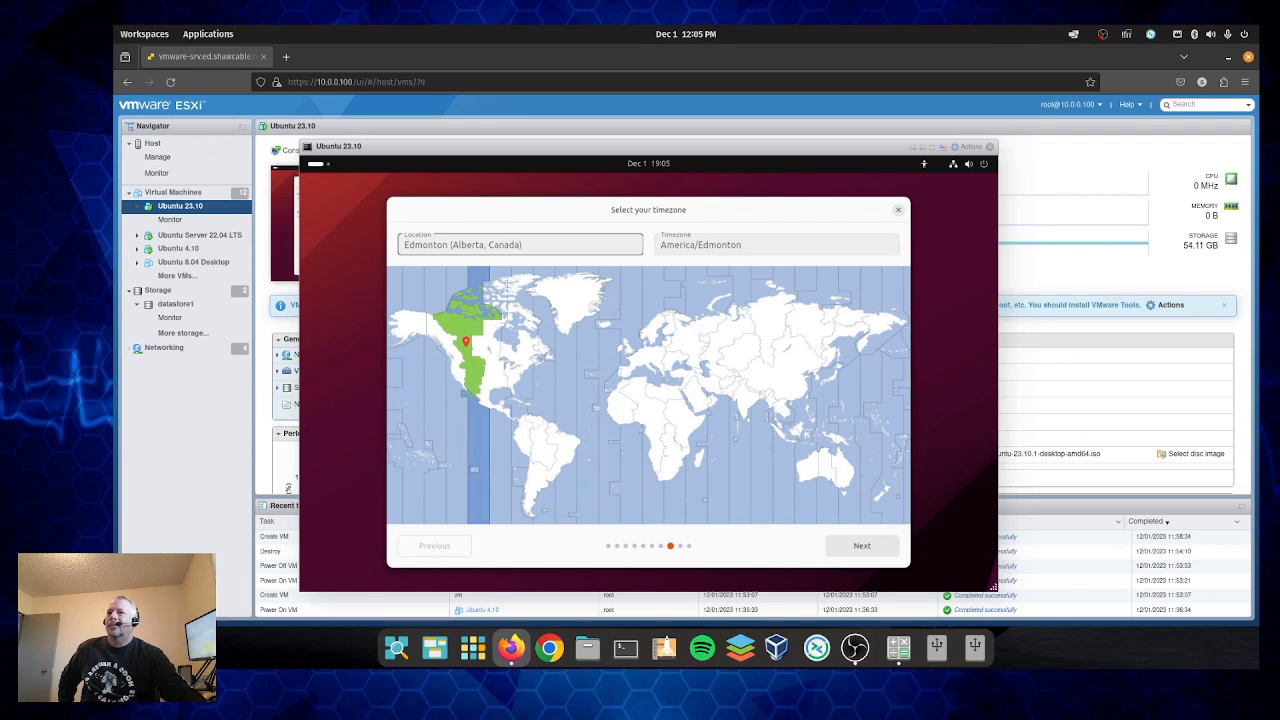
click(862, 545)
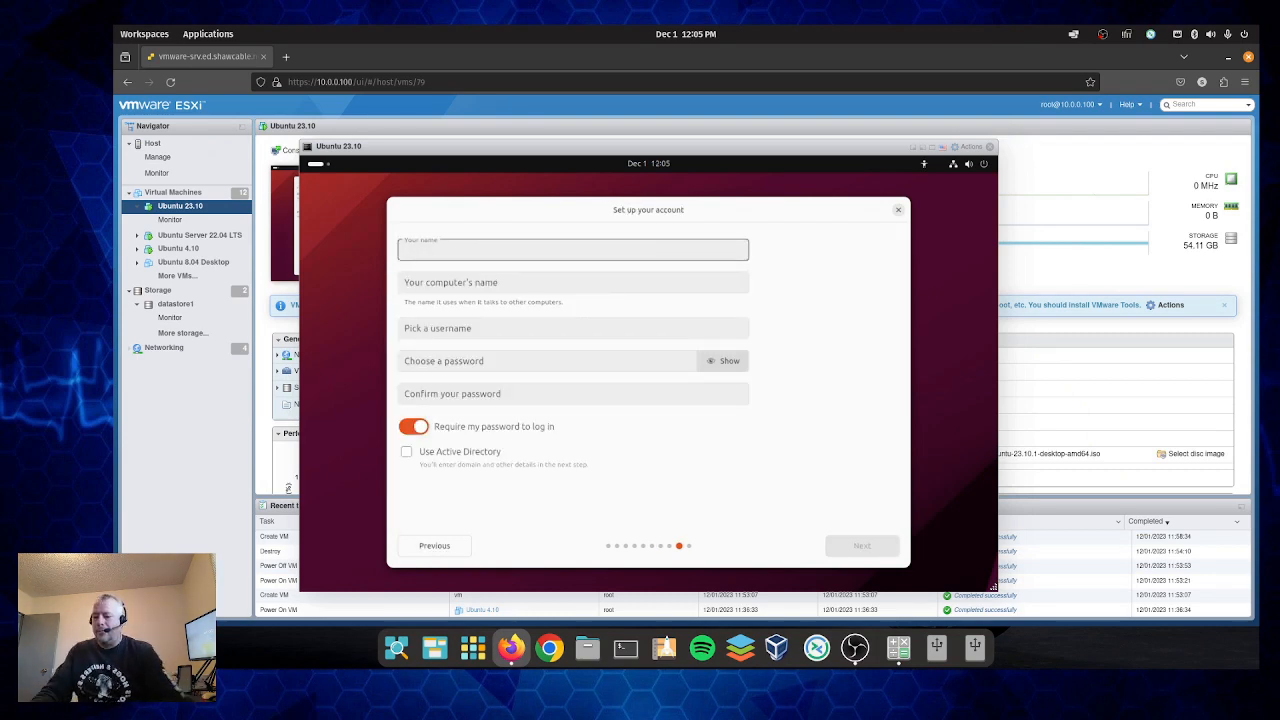
- Enter the user's full name, computer name vm-ubuntu-desktop, and a username
text(Ryan Sche)
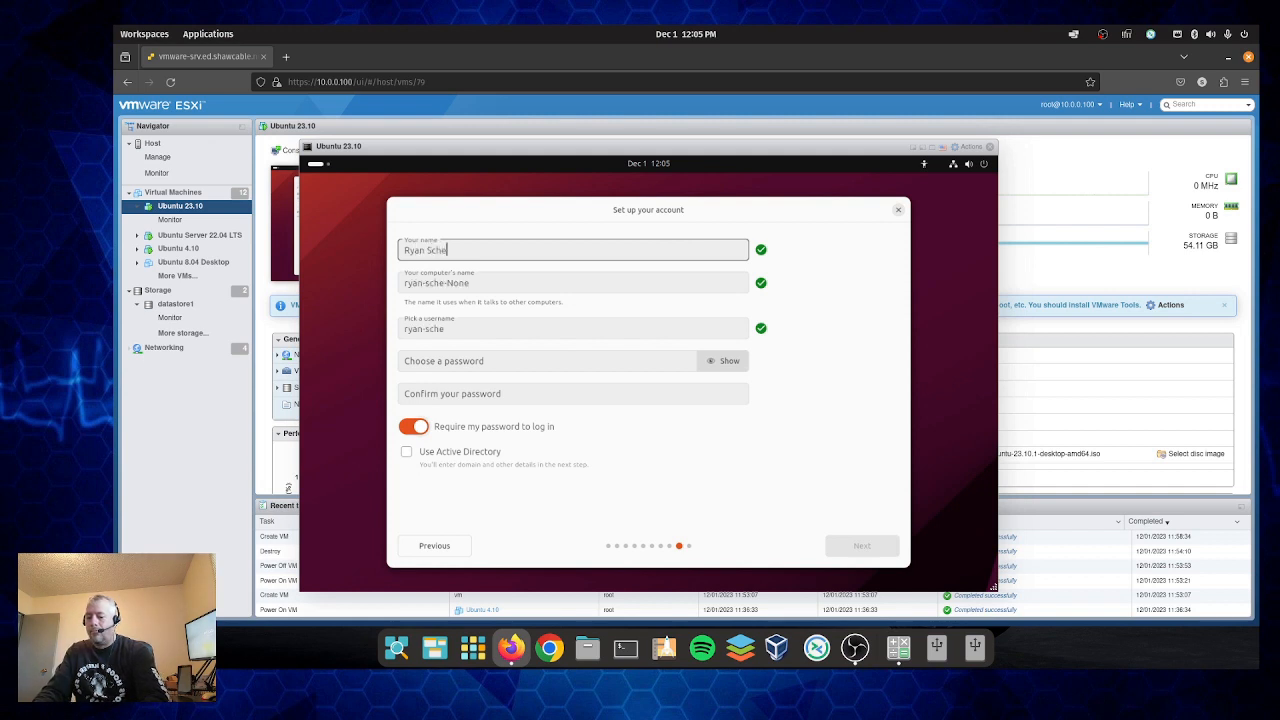
text(ideman)
key(Tab)
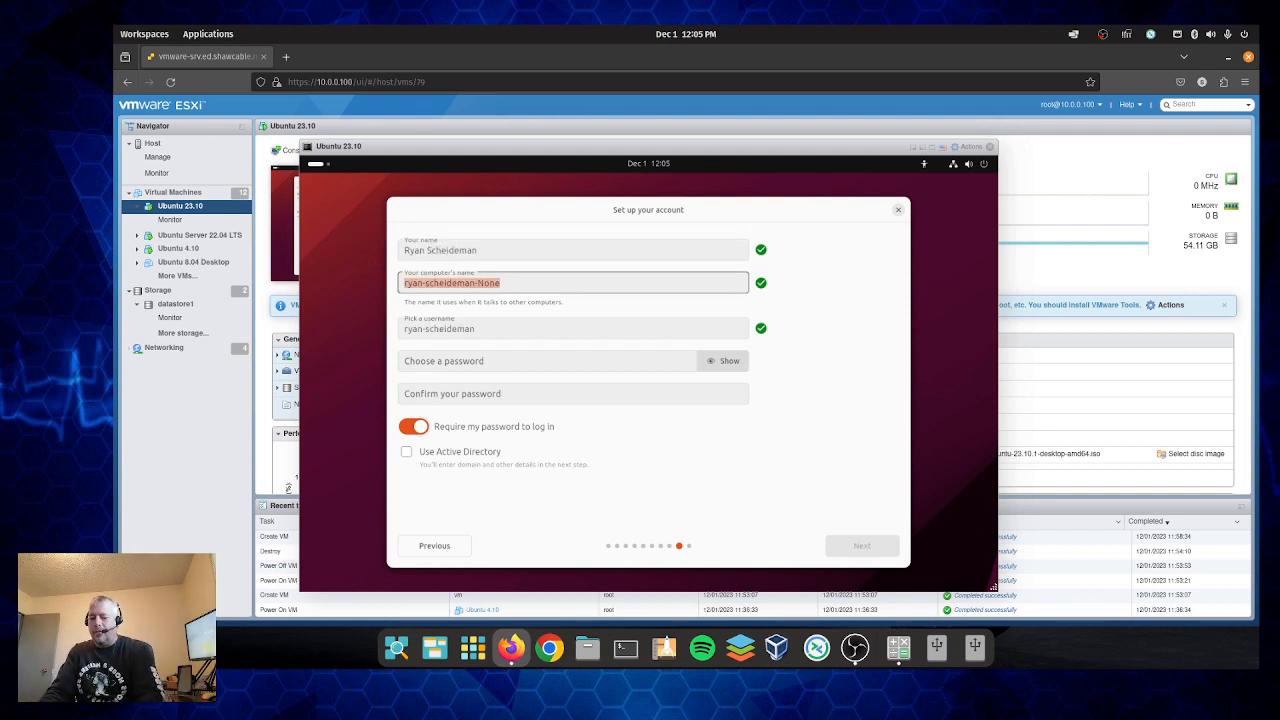
text(vm-ubunt)
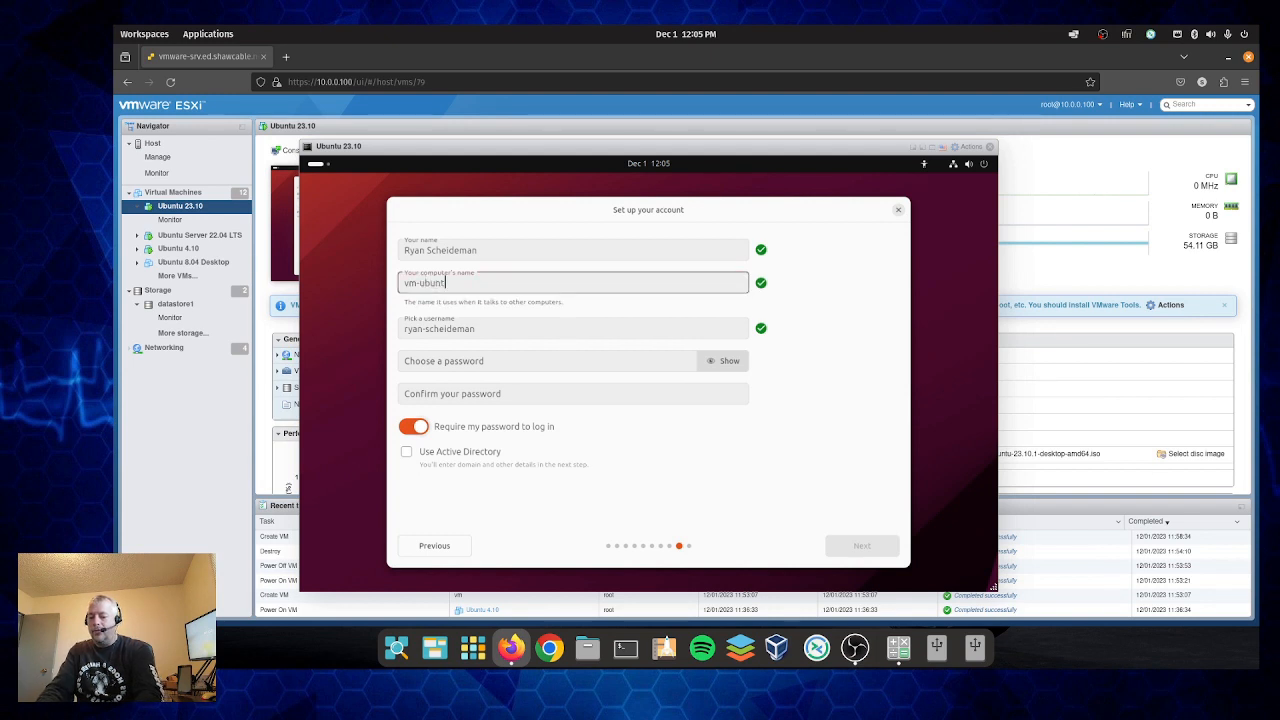
text(u-desktop)
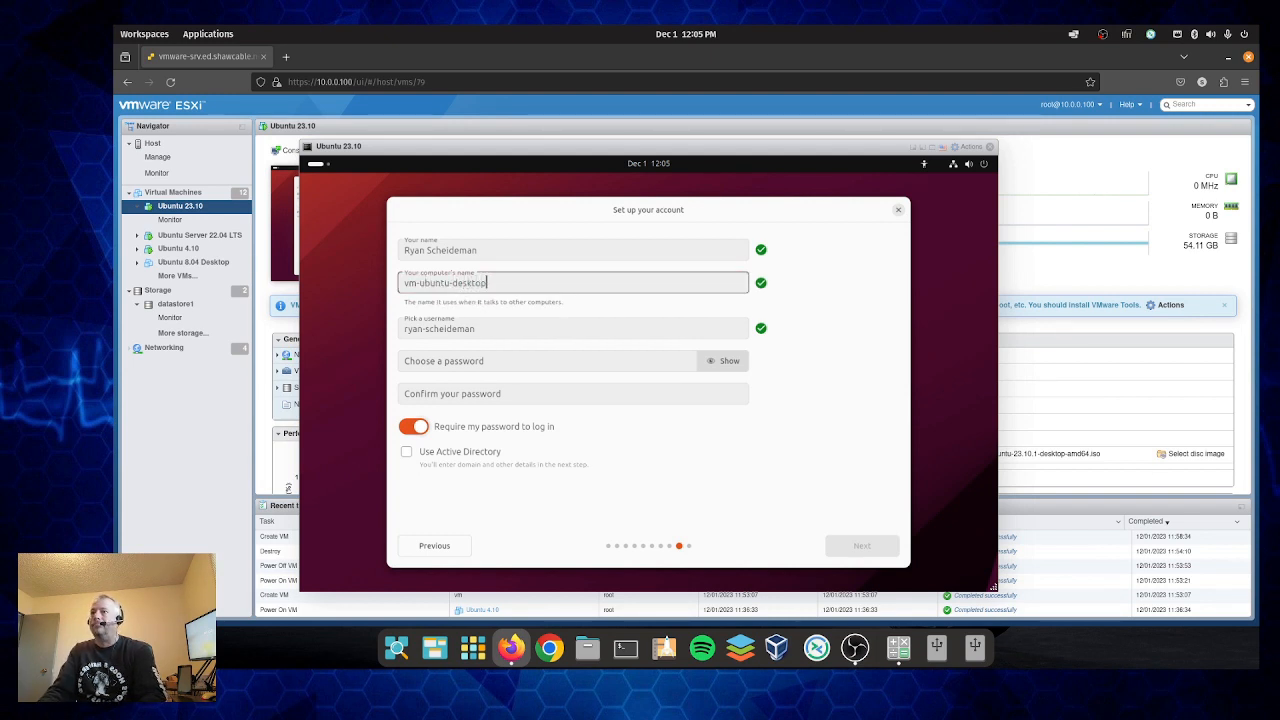
key(Tab)
text(r)
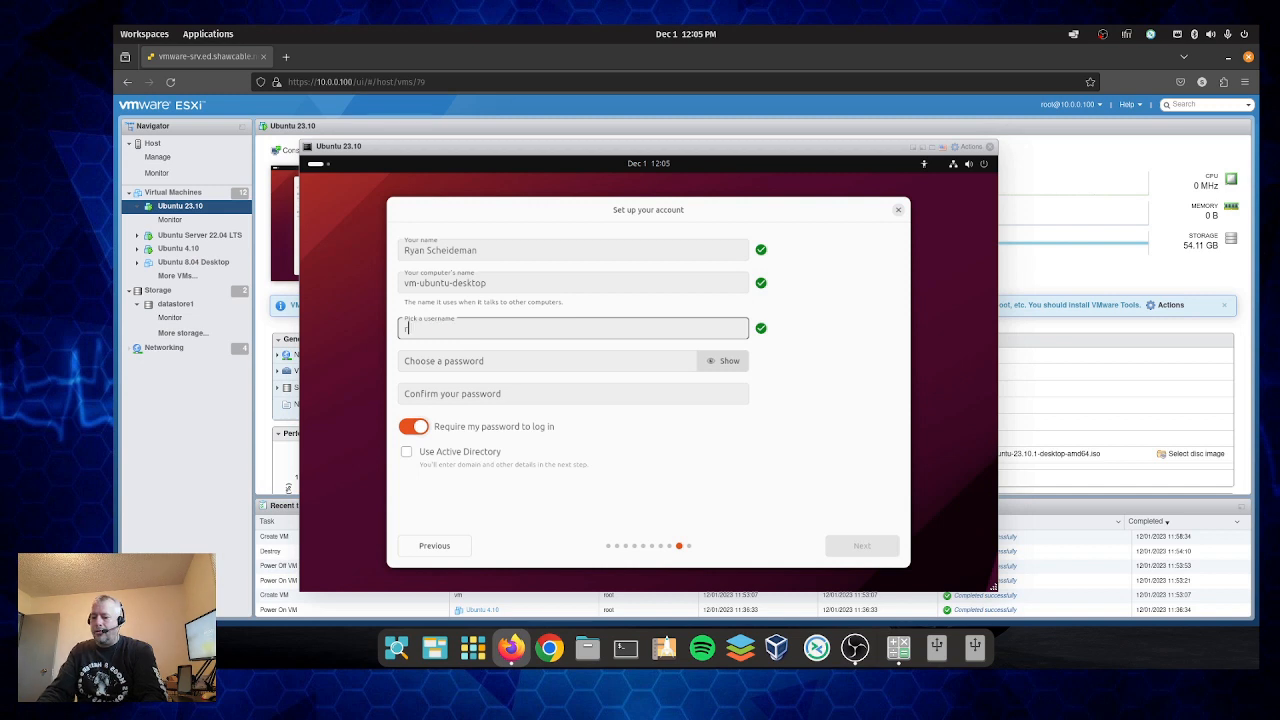
text(scheideman)
- Set and confirm the account password, and turn off requiring it at login
key(Tab)
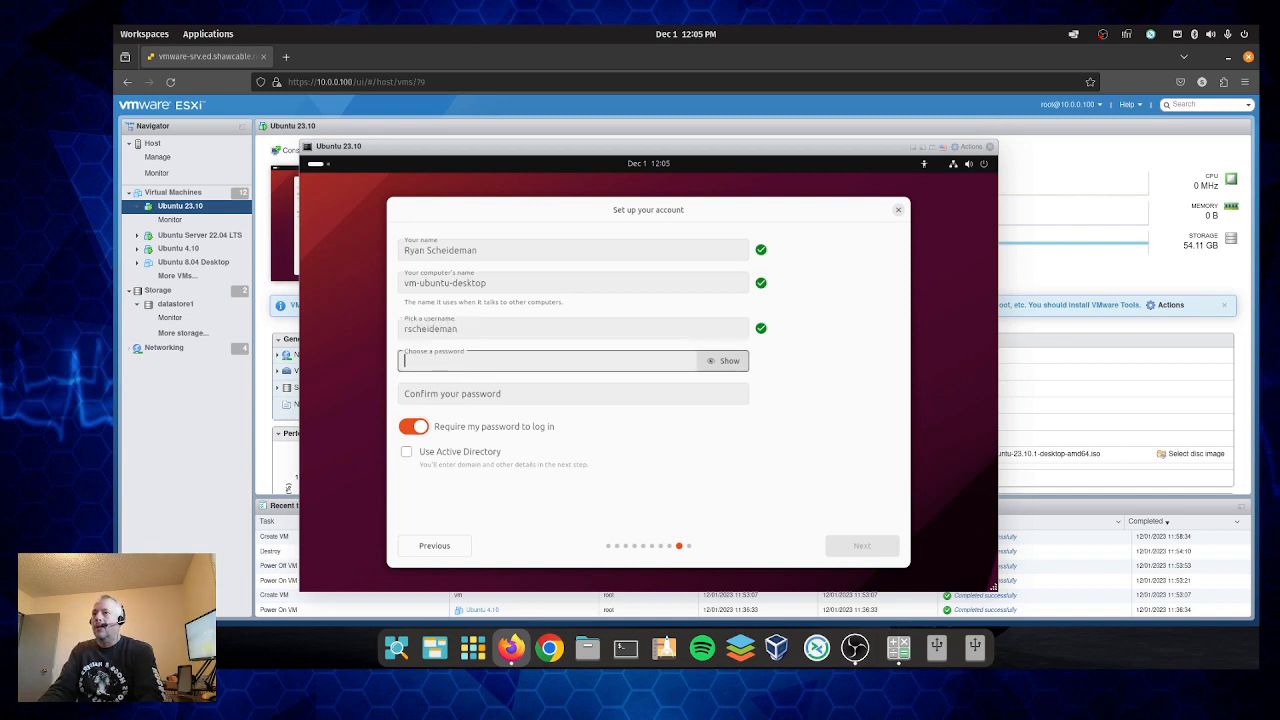
text(•••••••••)
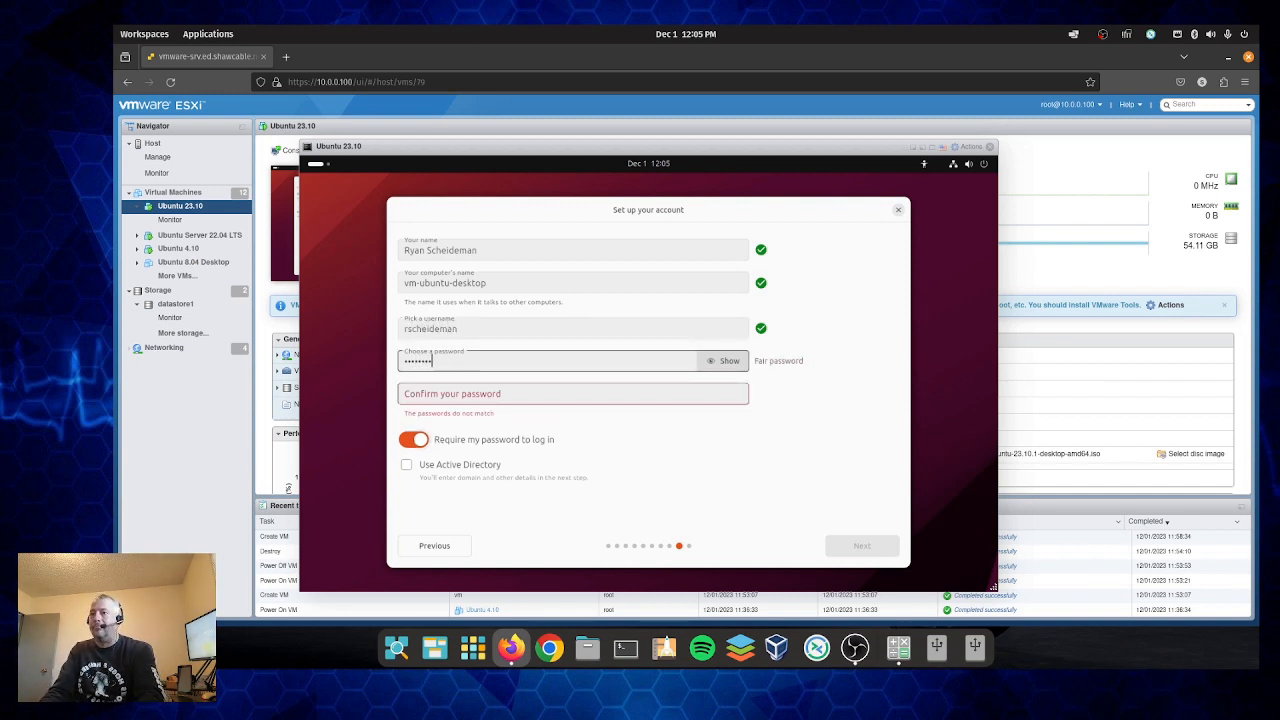
key(Tab)
key(Tab)
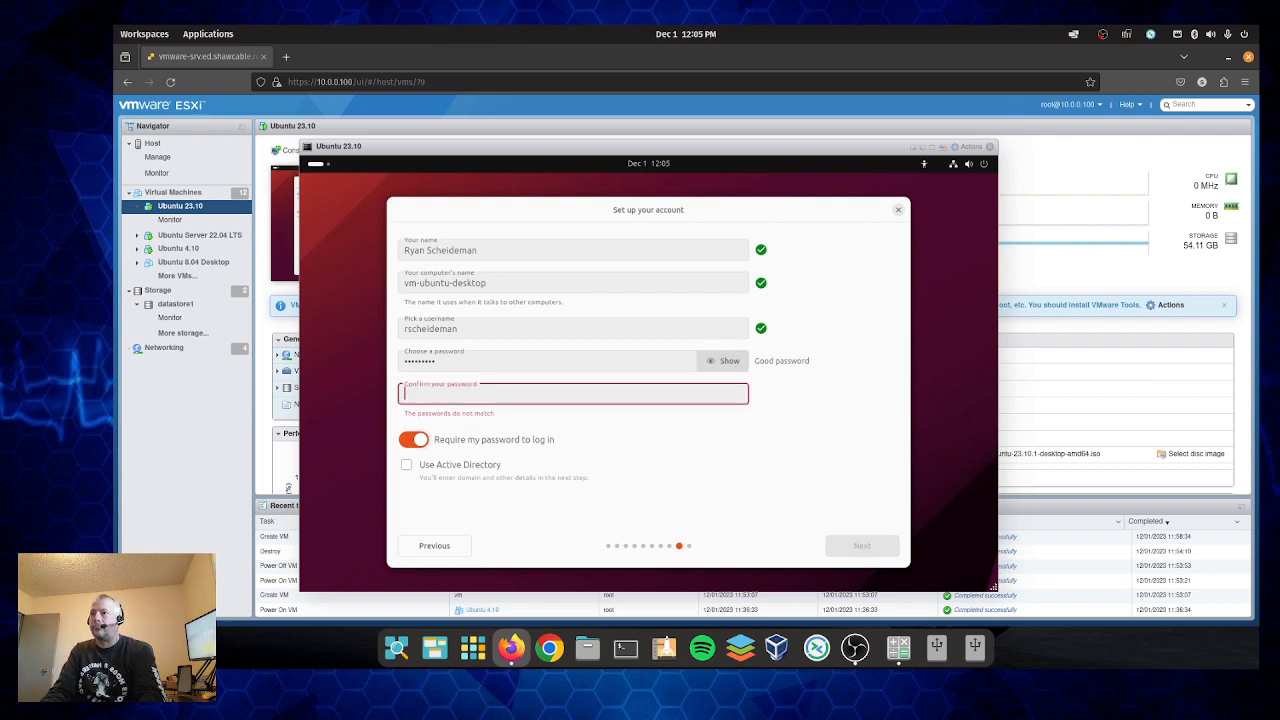
text(•••••••••)
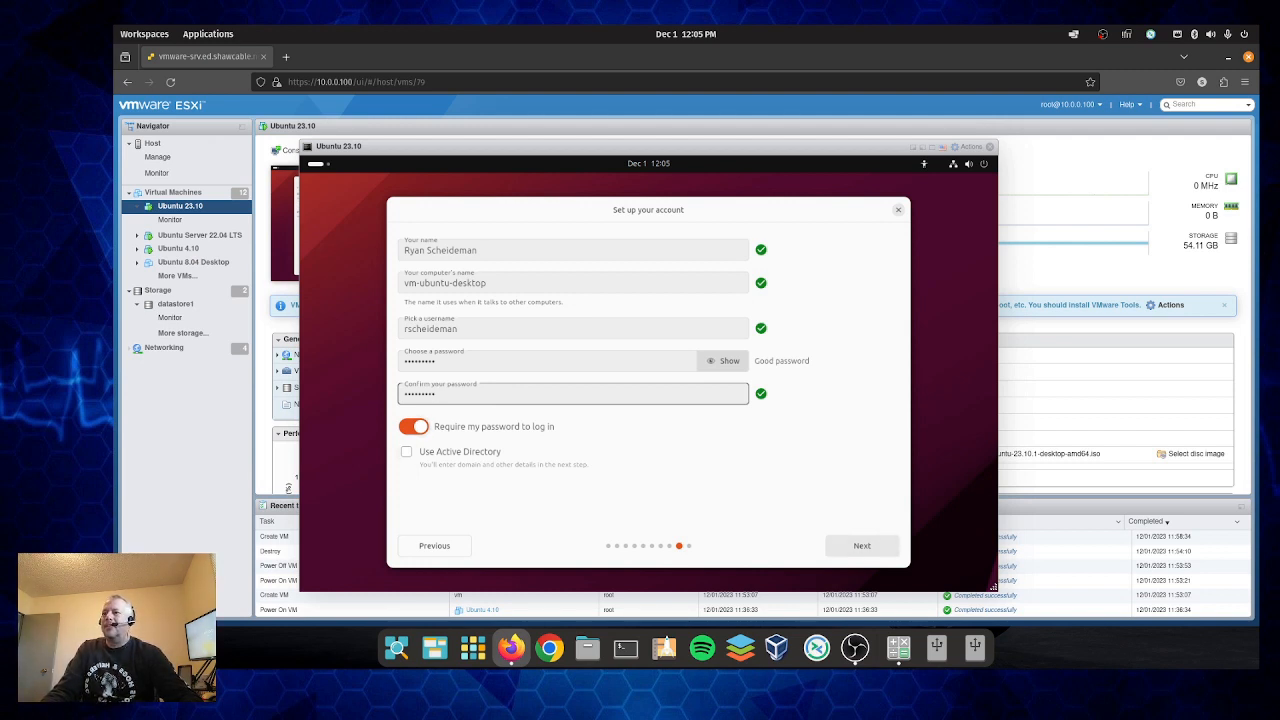
key(Tab)
key(space)
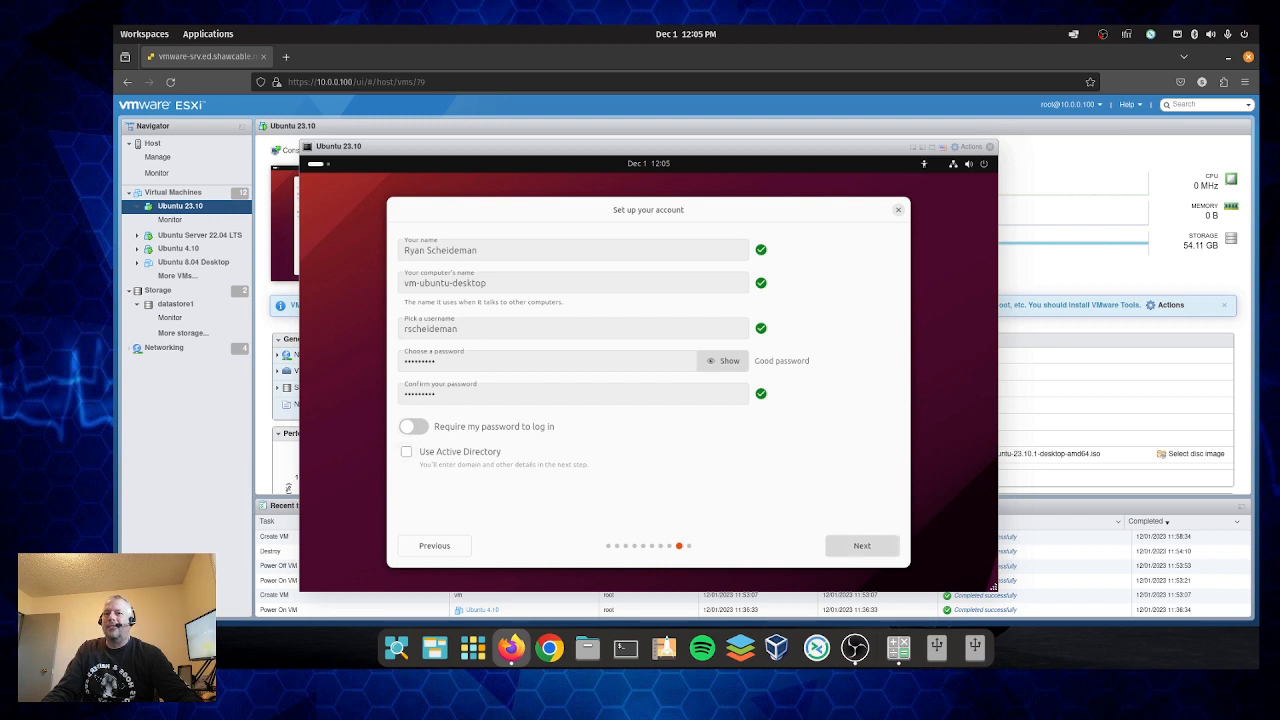
- Move past account setup, keep the Light theme, and begin installing Ubuntu 23.10.1
click(862, 546)
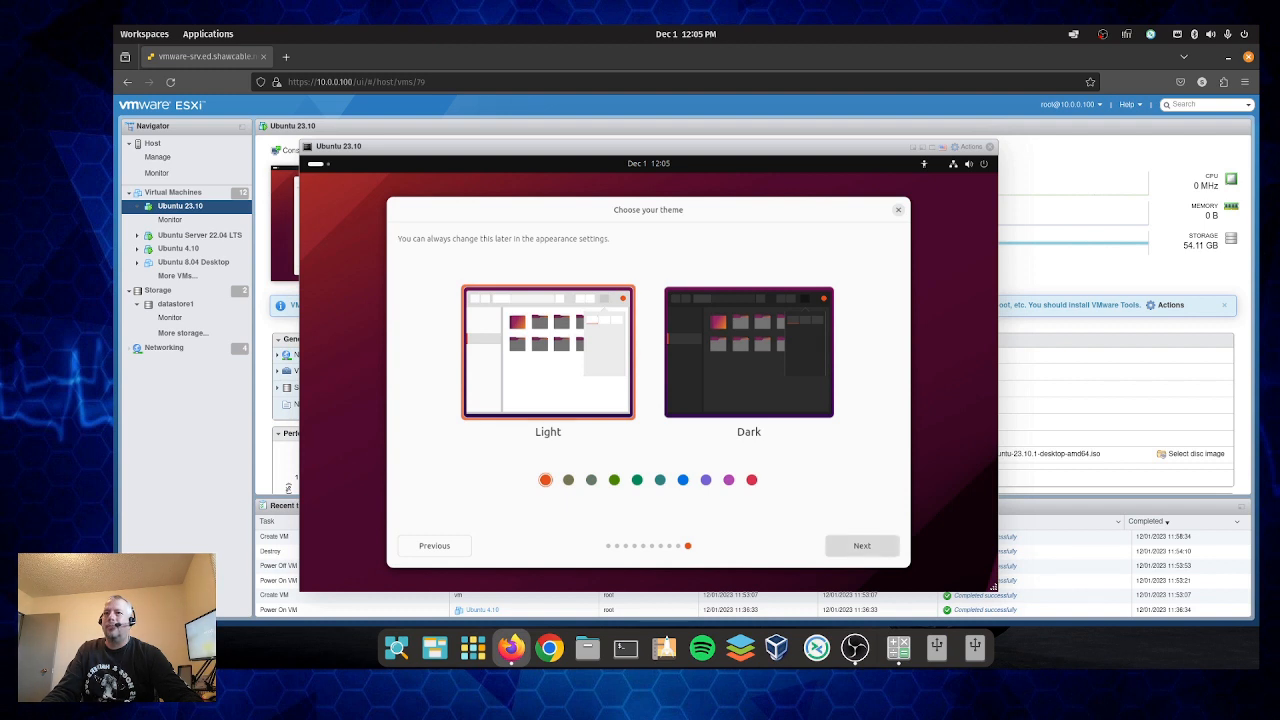
click(862, 545)
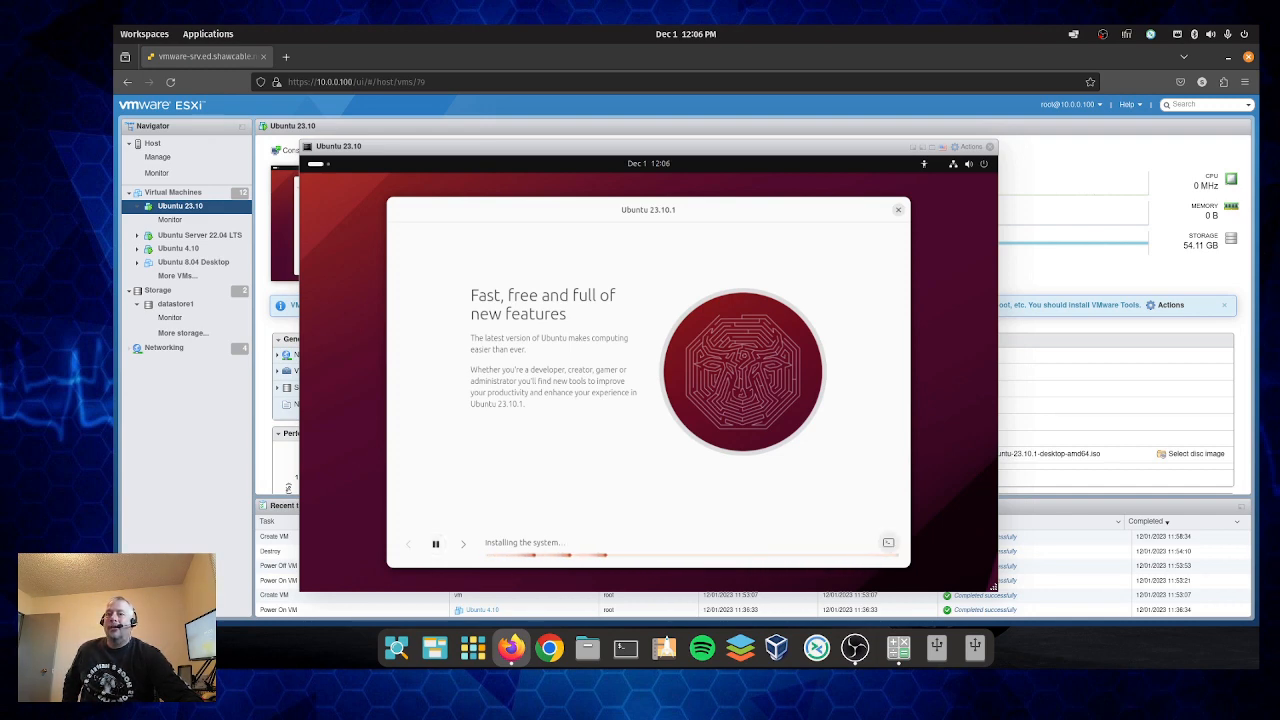
- Show the installer's log output and let installation run until the restart prompt
click(888, 542)
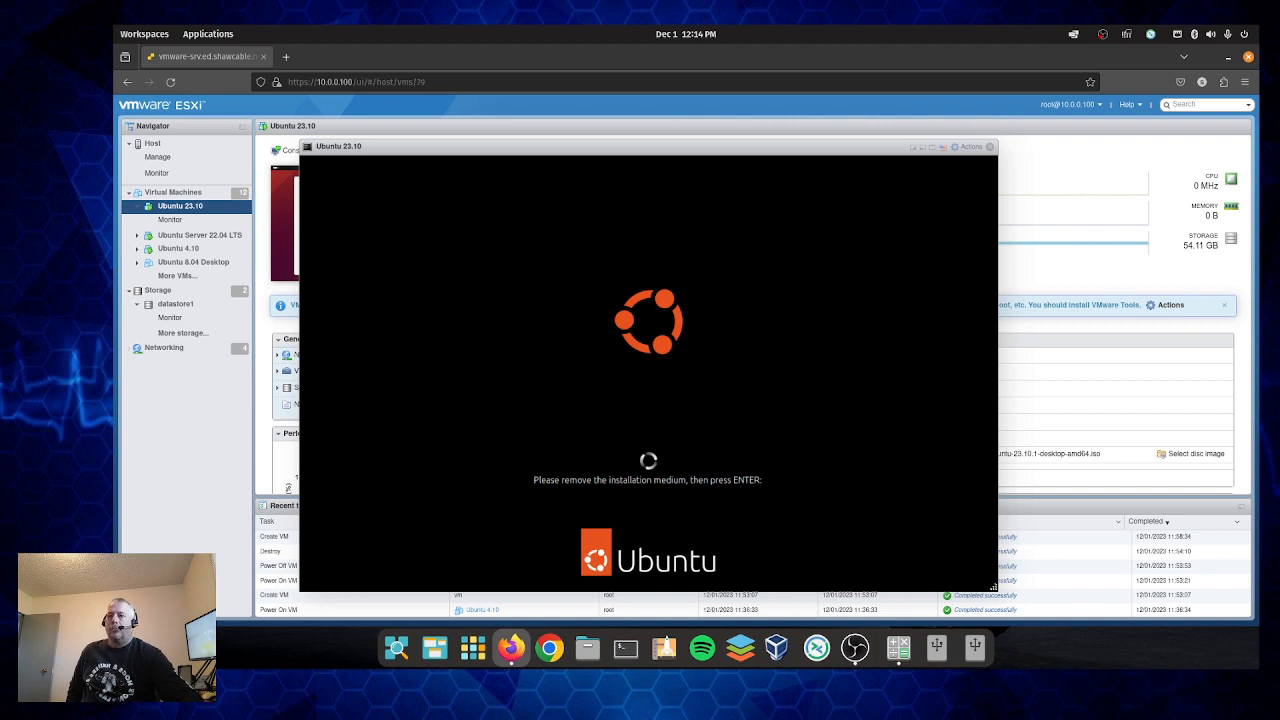
- Confirm the installation medium is removed so the VM reboots into Ubuntu
key(Return)
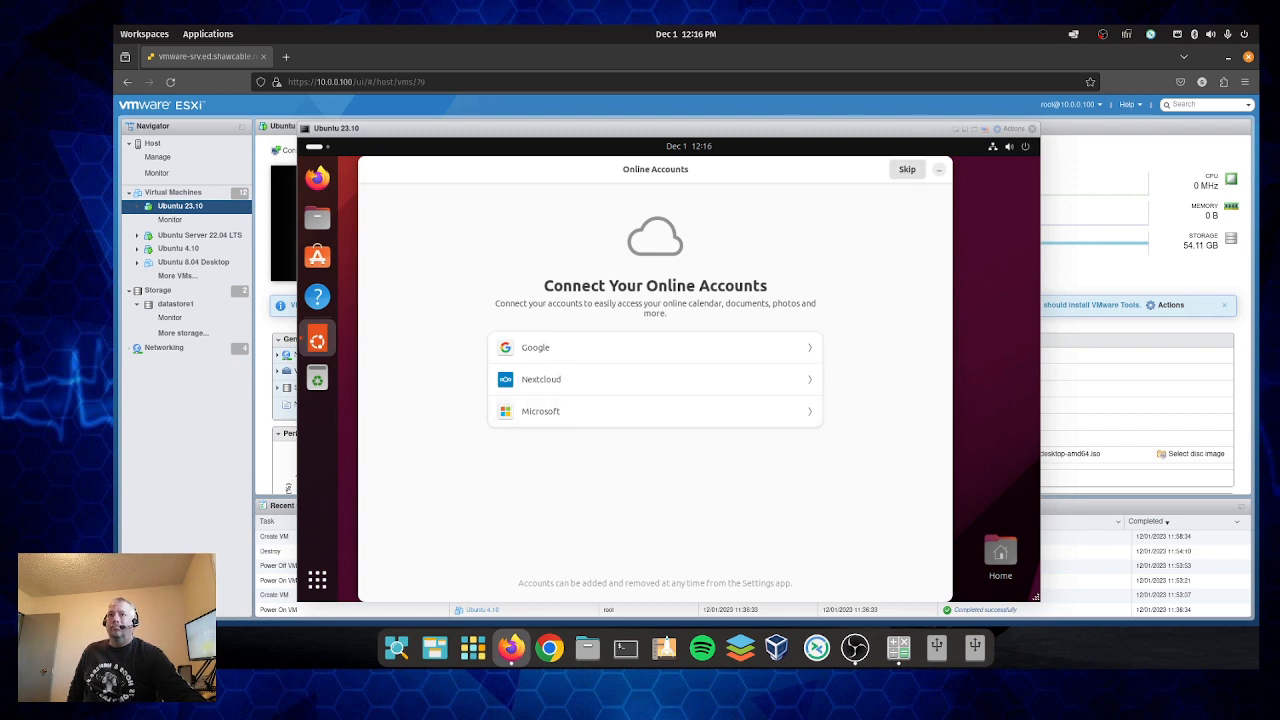
- Skip online accounts, choose 'No, don't send system info', accept Privacy defaults, and finish
click(907, 169)
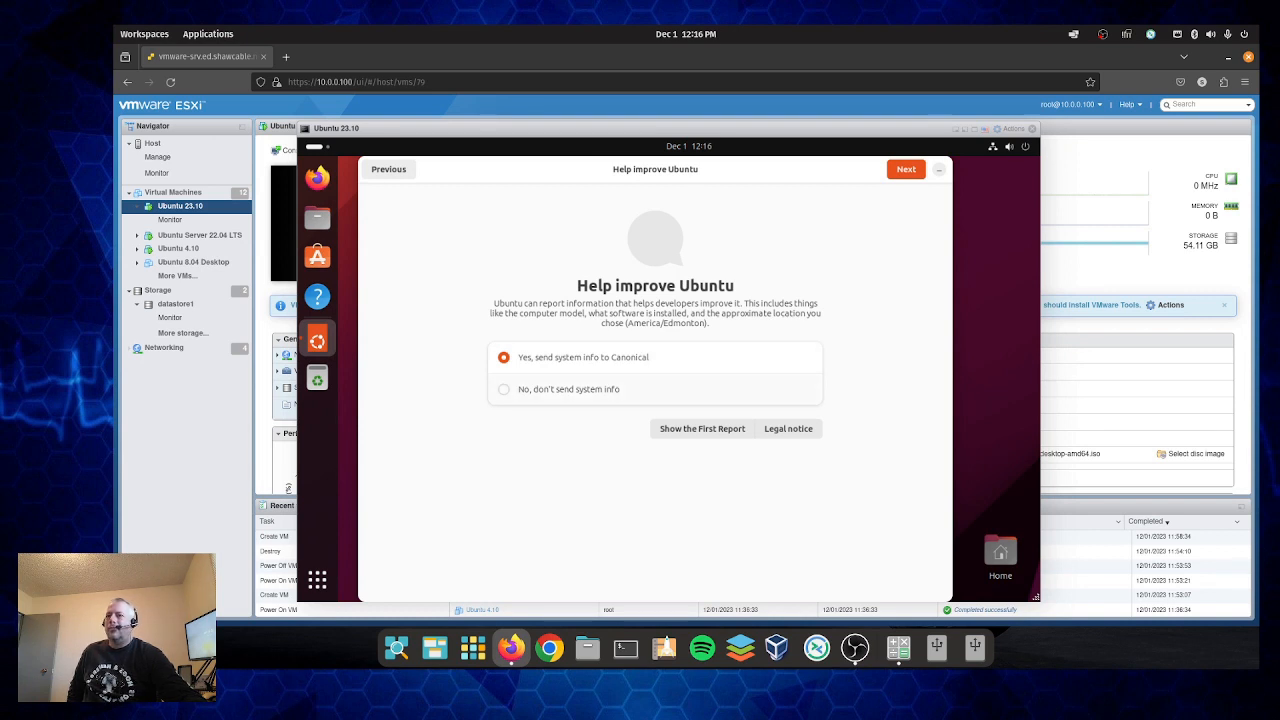
click(504, 390)
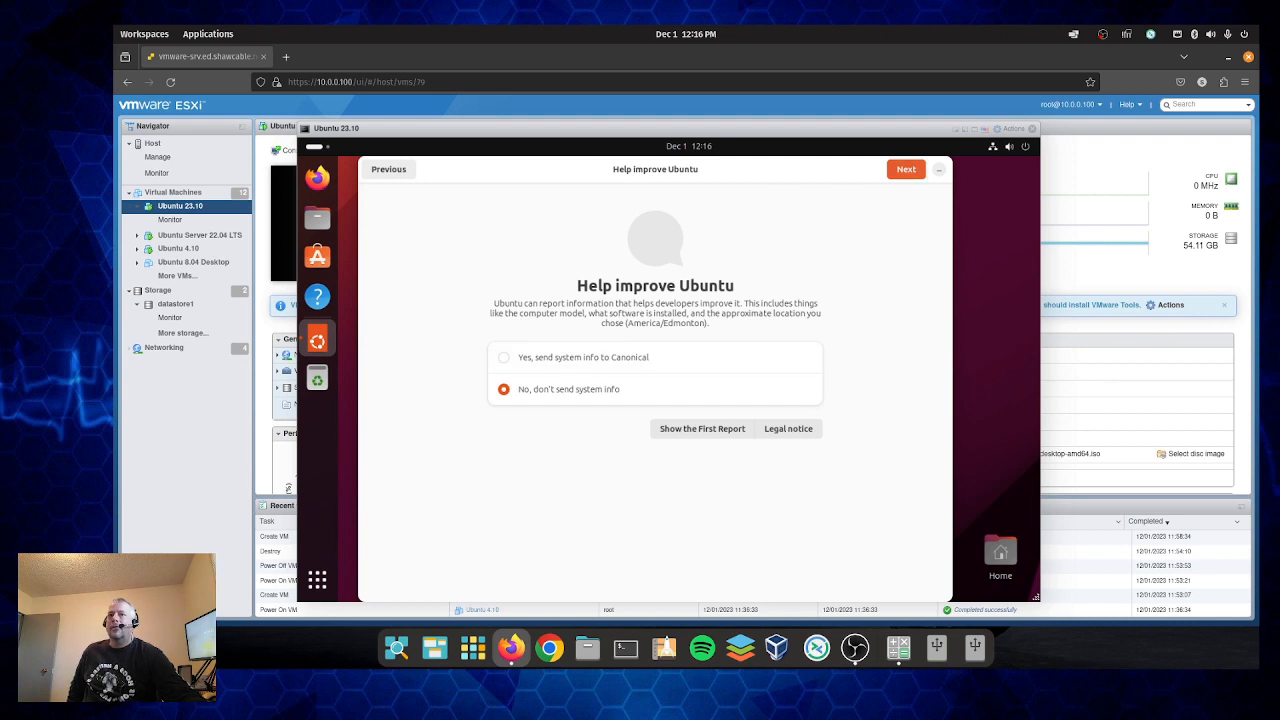
click(906, 170)
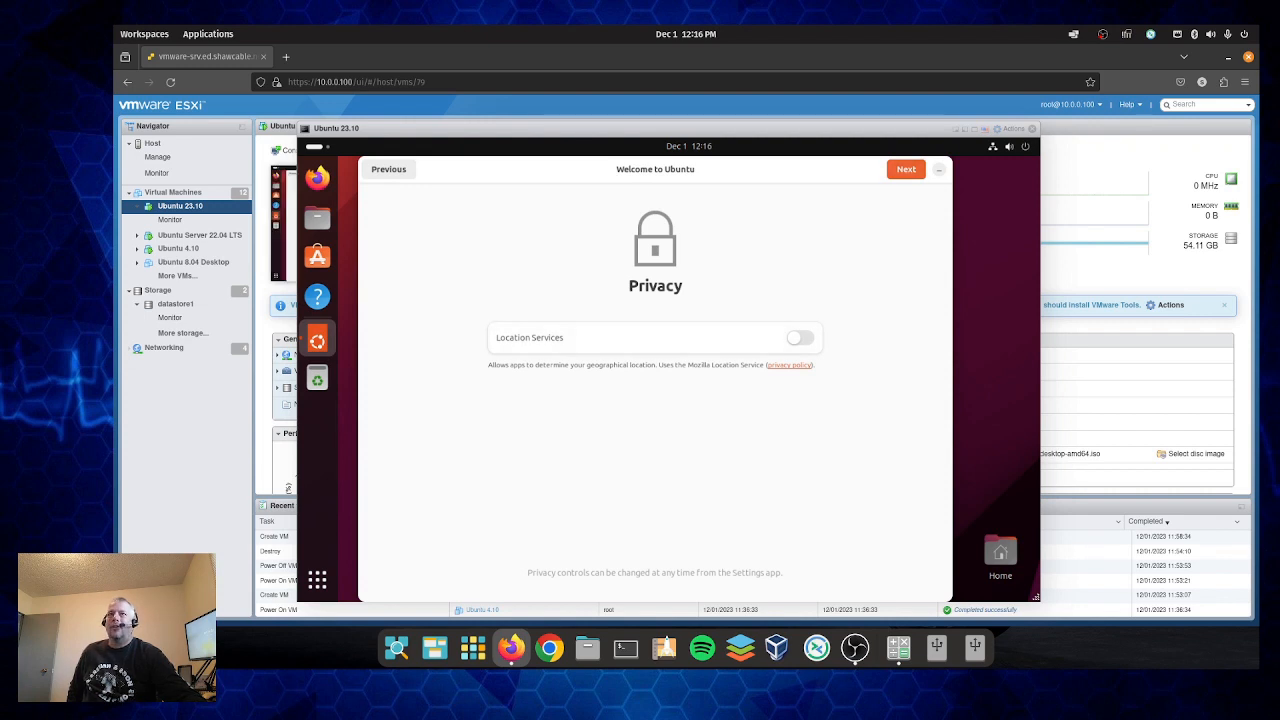
click(906, 169)
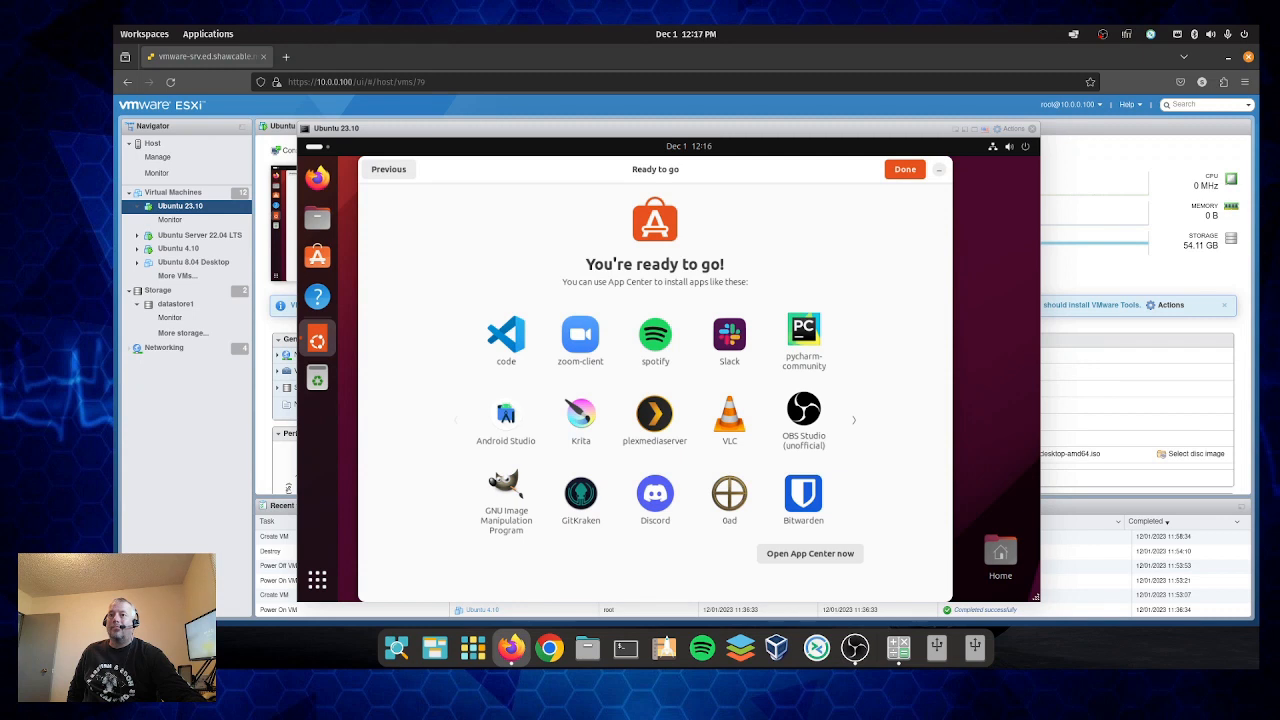
click(905, 169)
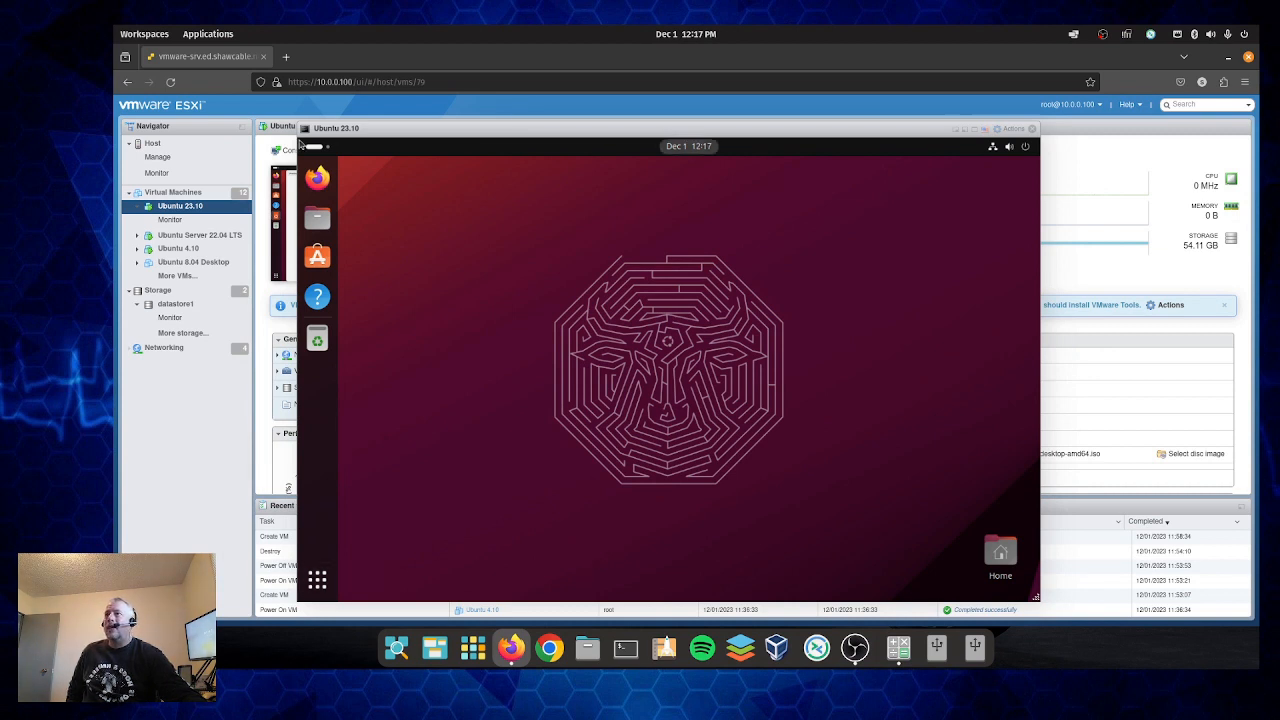
- Reposition the console window and launch Terminal from the Ubuntu app grid
mouse_move(690, 129)
mouse_down()
mouse_move(950, 201)
mouse_move(1184, 227)
mouse_move(986, 165)
mouse_move(711, 132)
mouse_up()
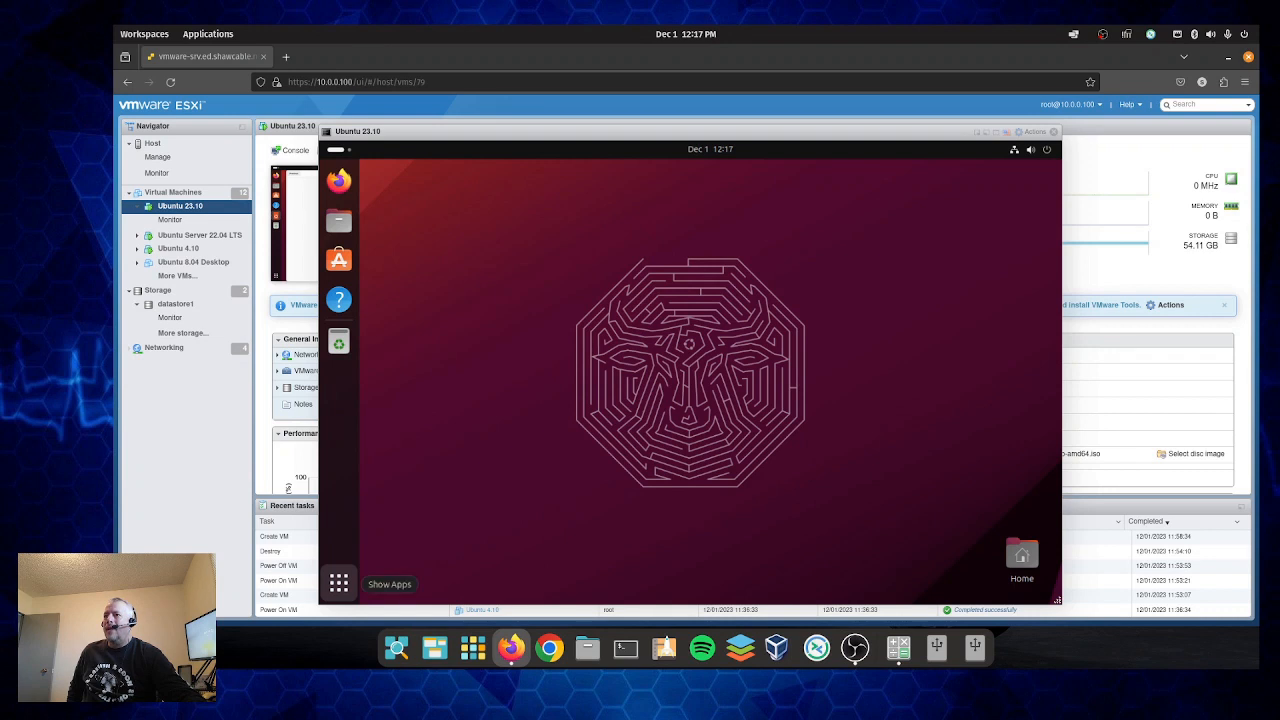
click(339, 582)
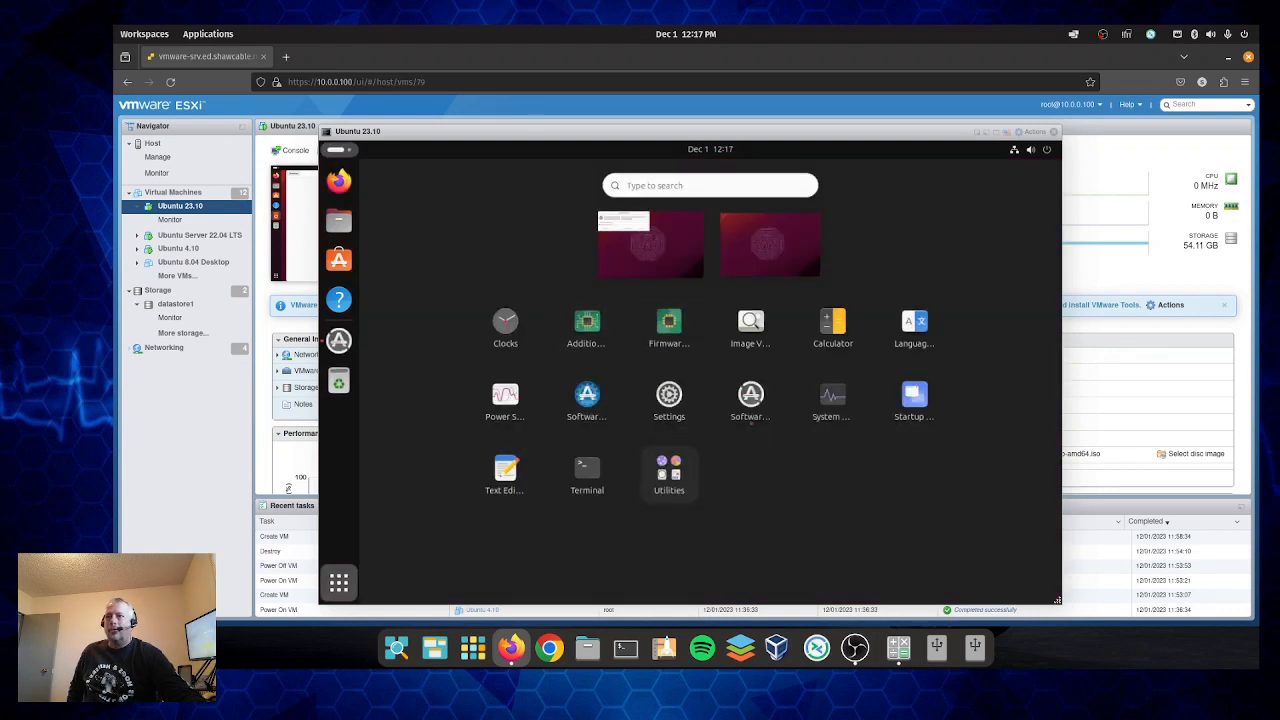
click(587, 473)
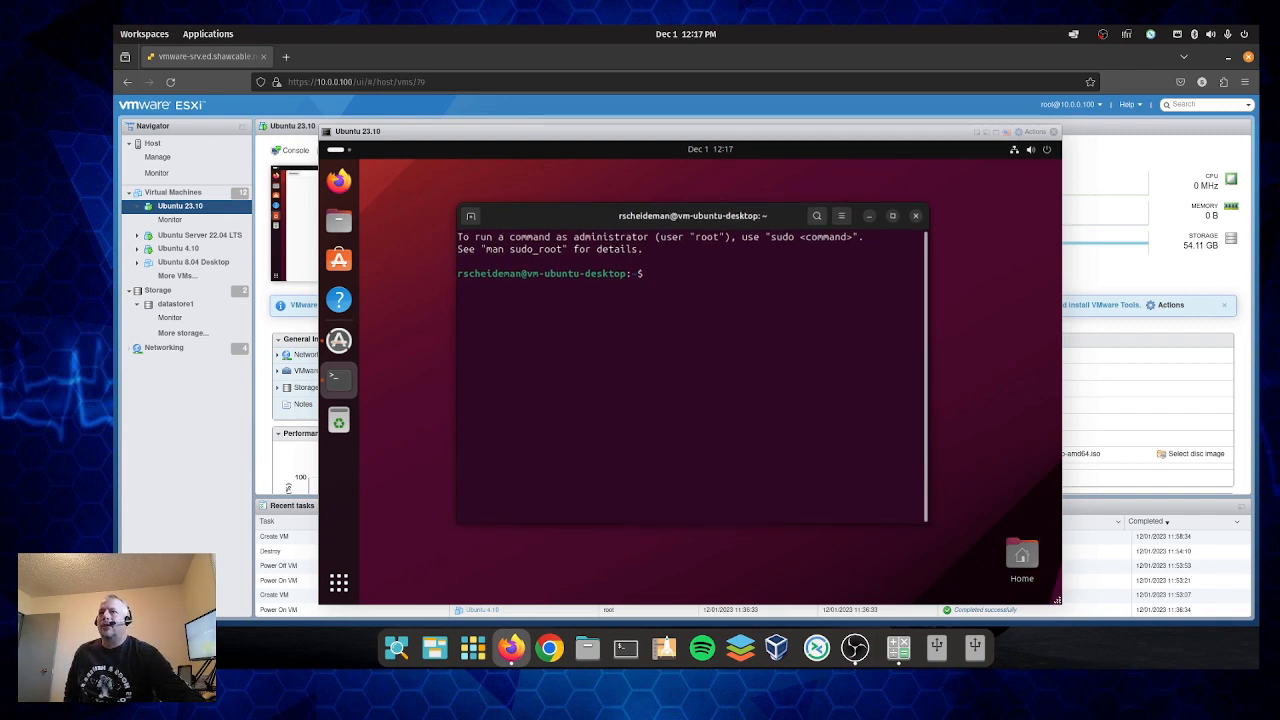
- Run sudo apt update with the administrator password, then recall the command
text(sudo)
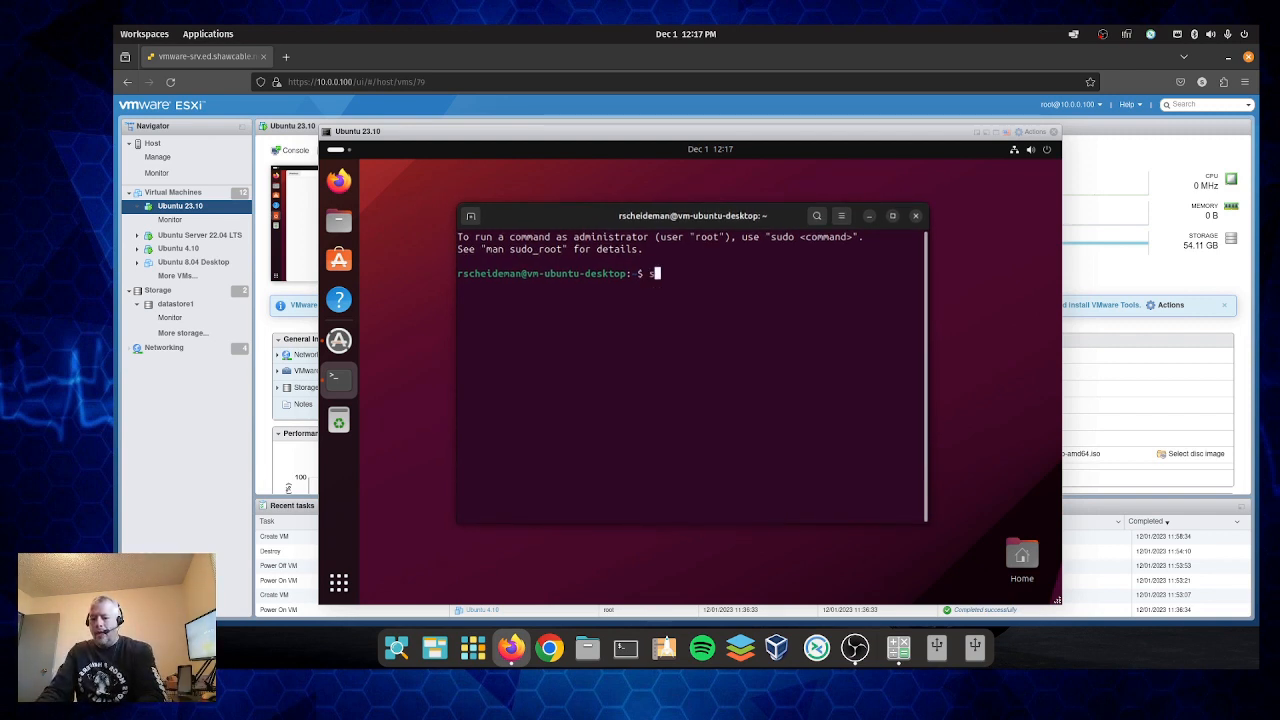
text( apt)
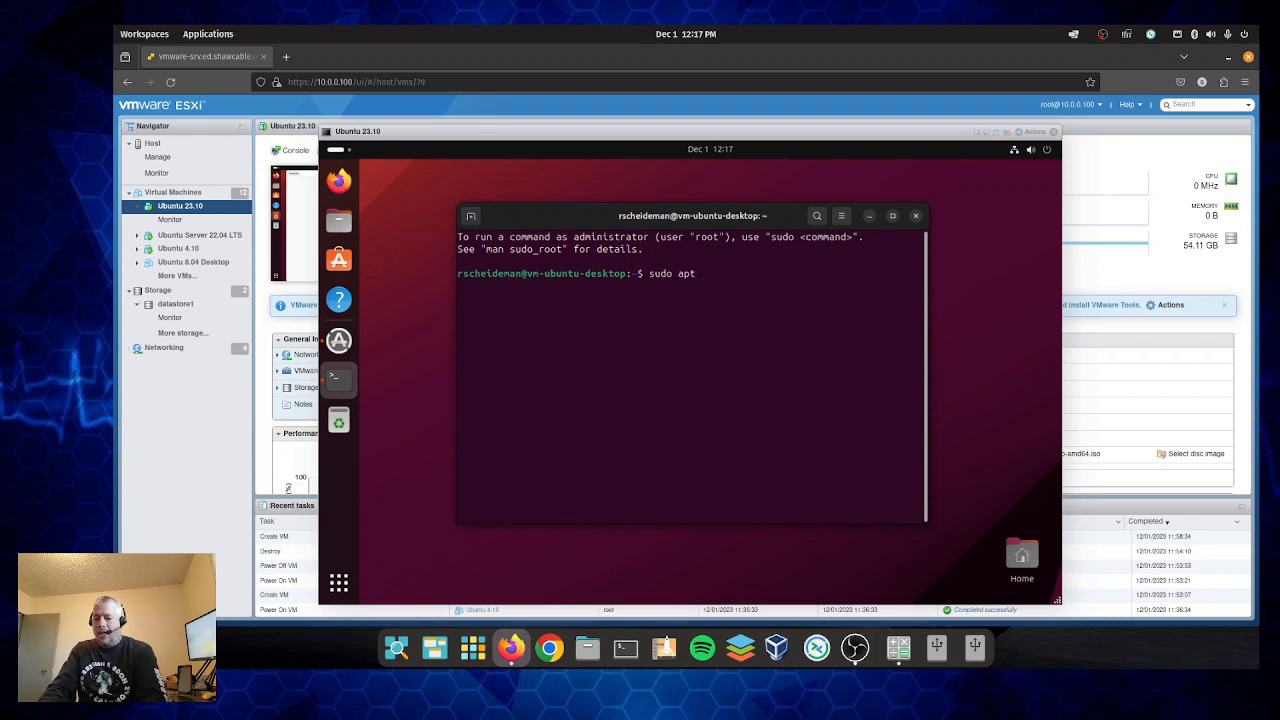
text( update)
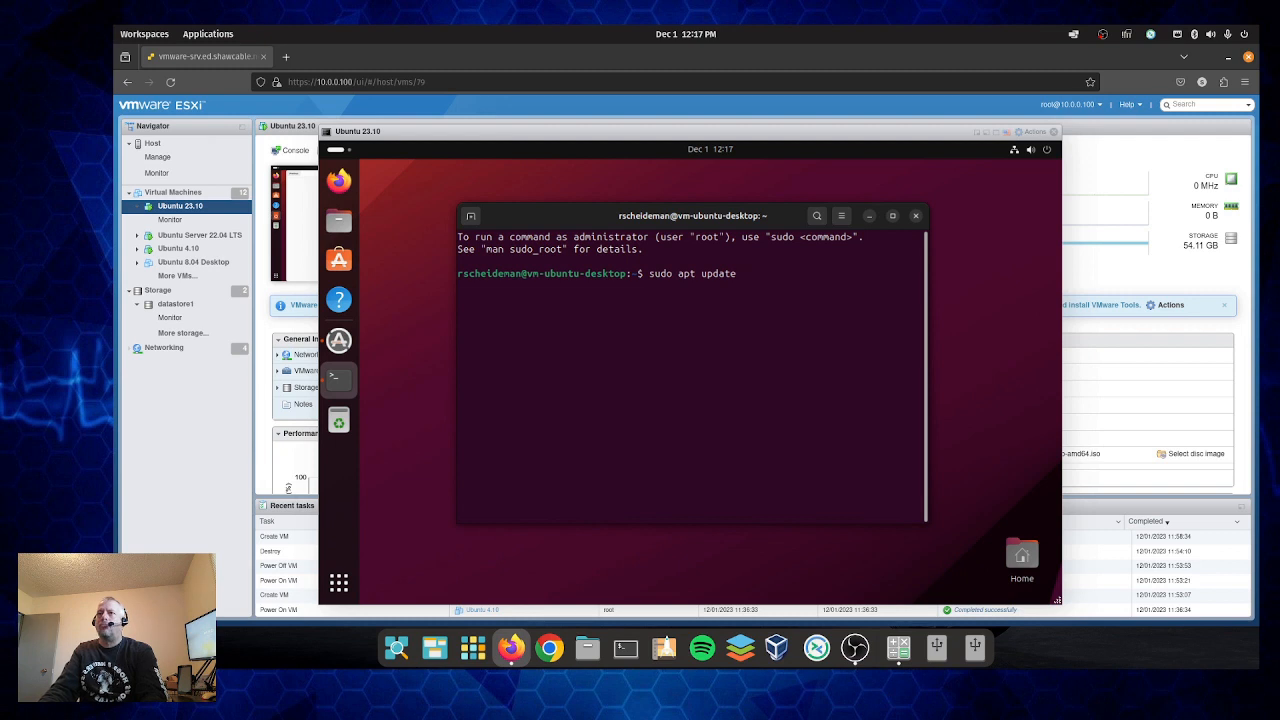
key(Return)
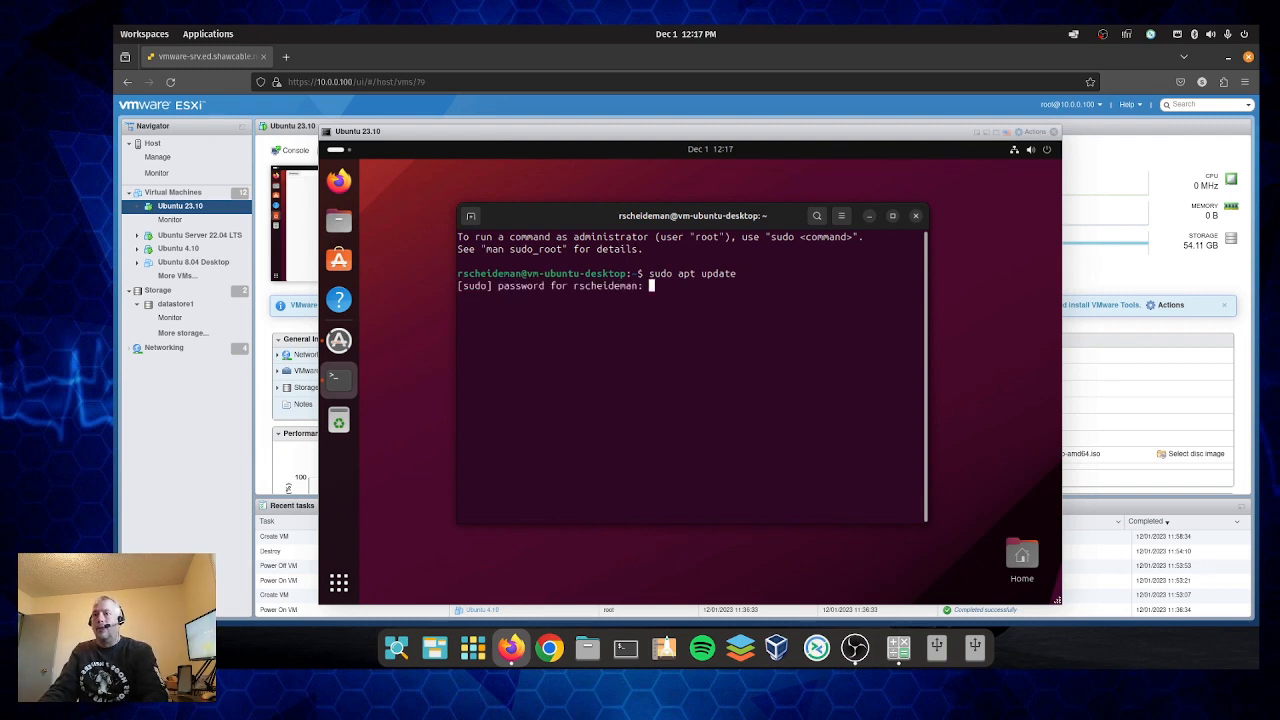
key(Return)
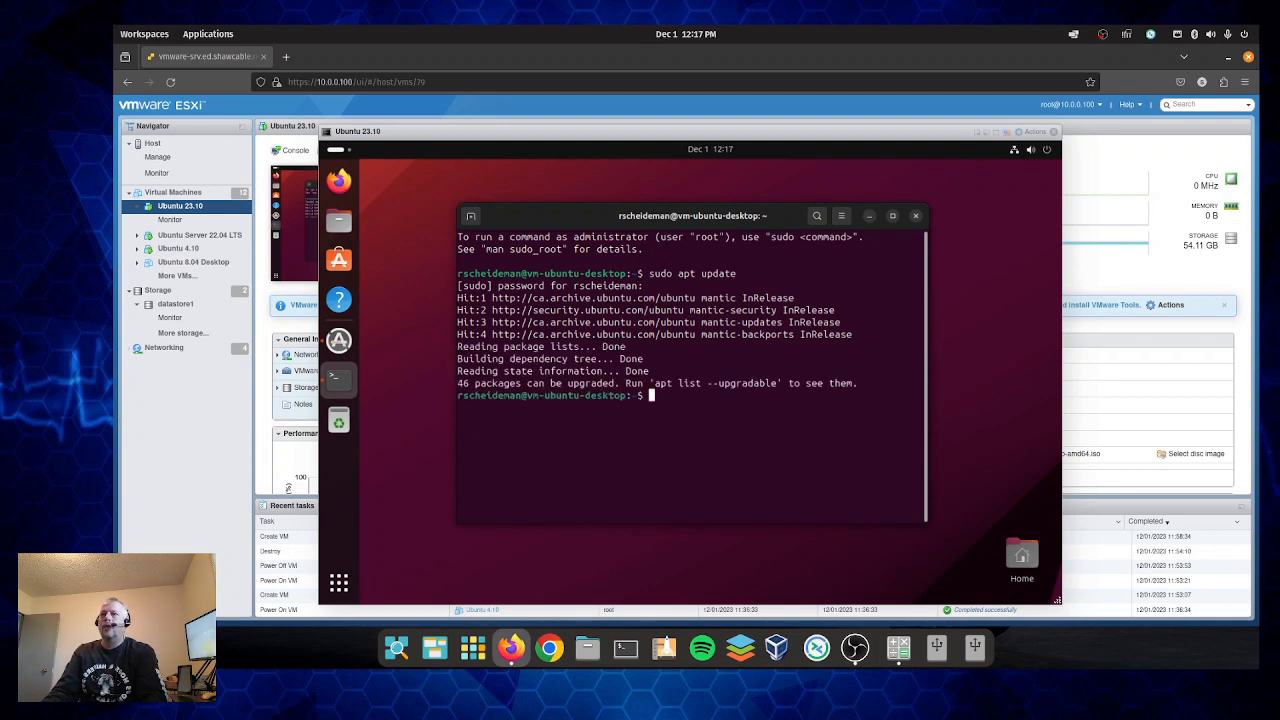
key(Up)
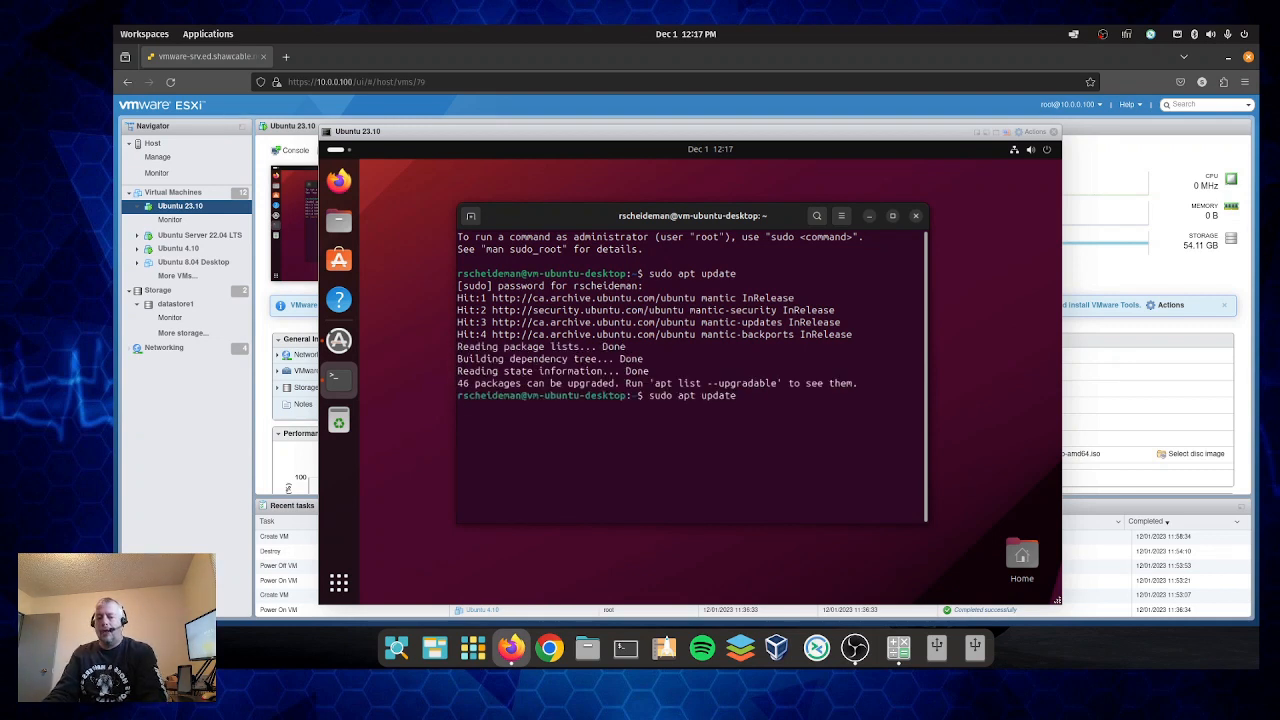
- Edit the command to sudo apt install open-vm-tools-desktop, confirm with y, then exit
key(BackSpace)
key(BackSpace)
key(BackSpace)
key(BackSpace)
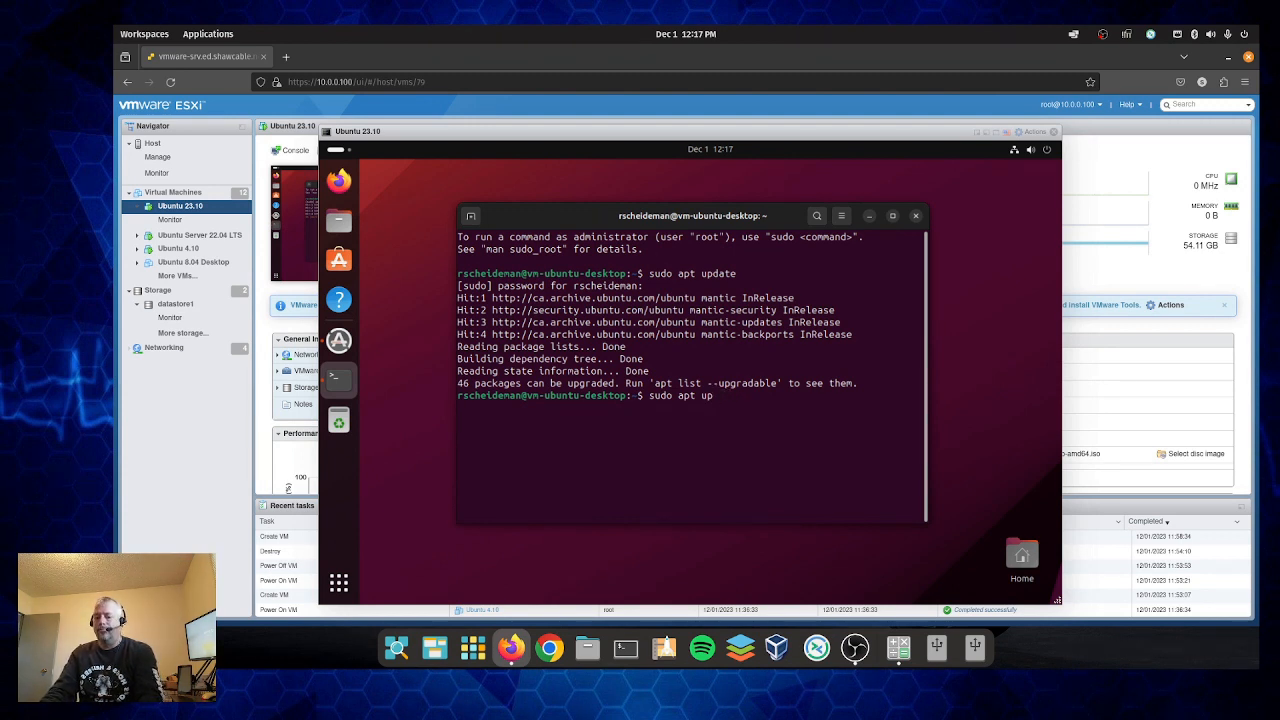
key(BackSpace)
key(BackSpace)
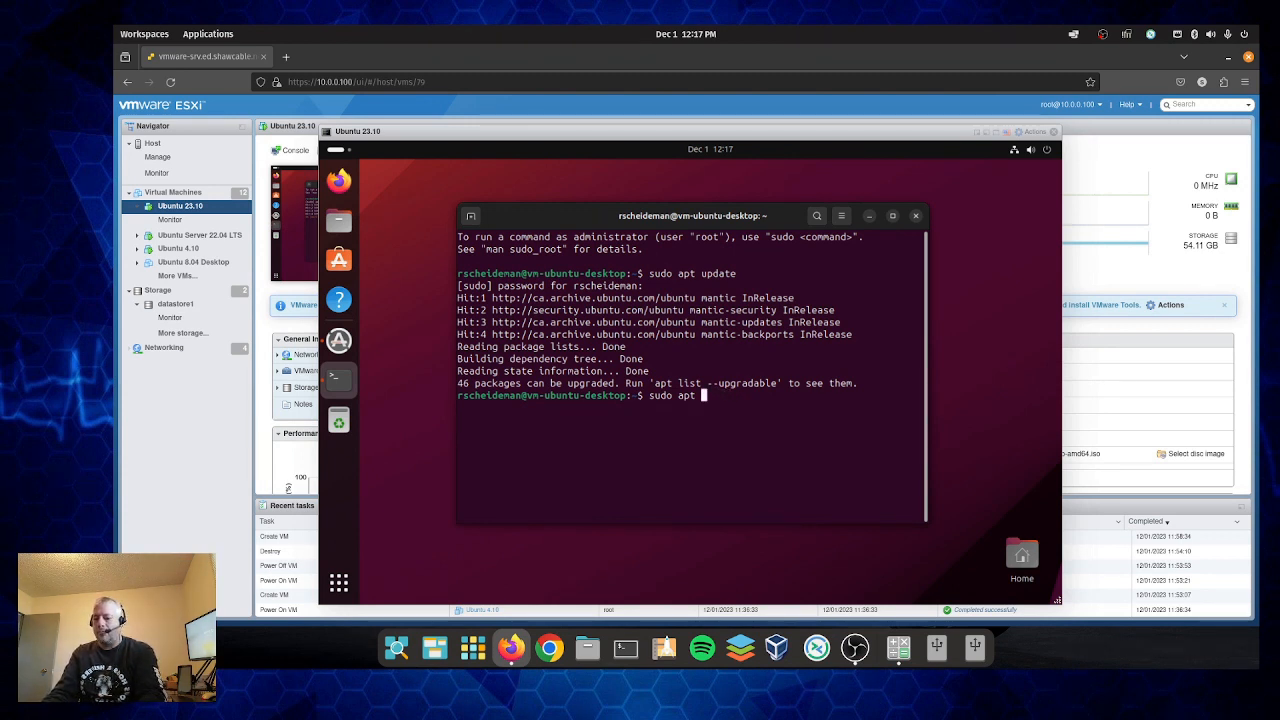
text(install )
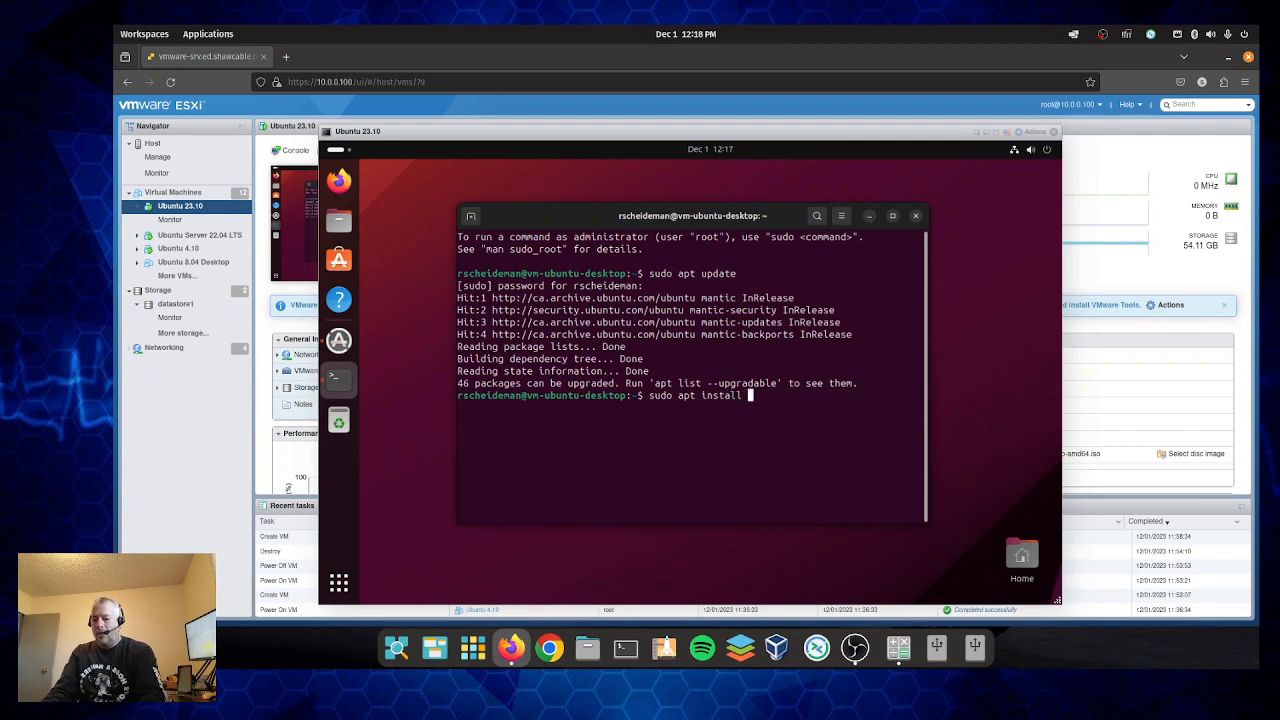
text(open-)
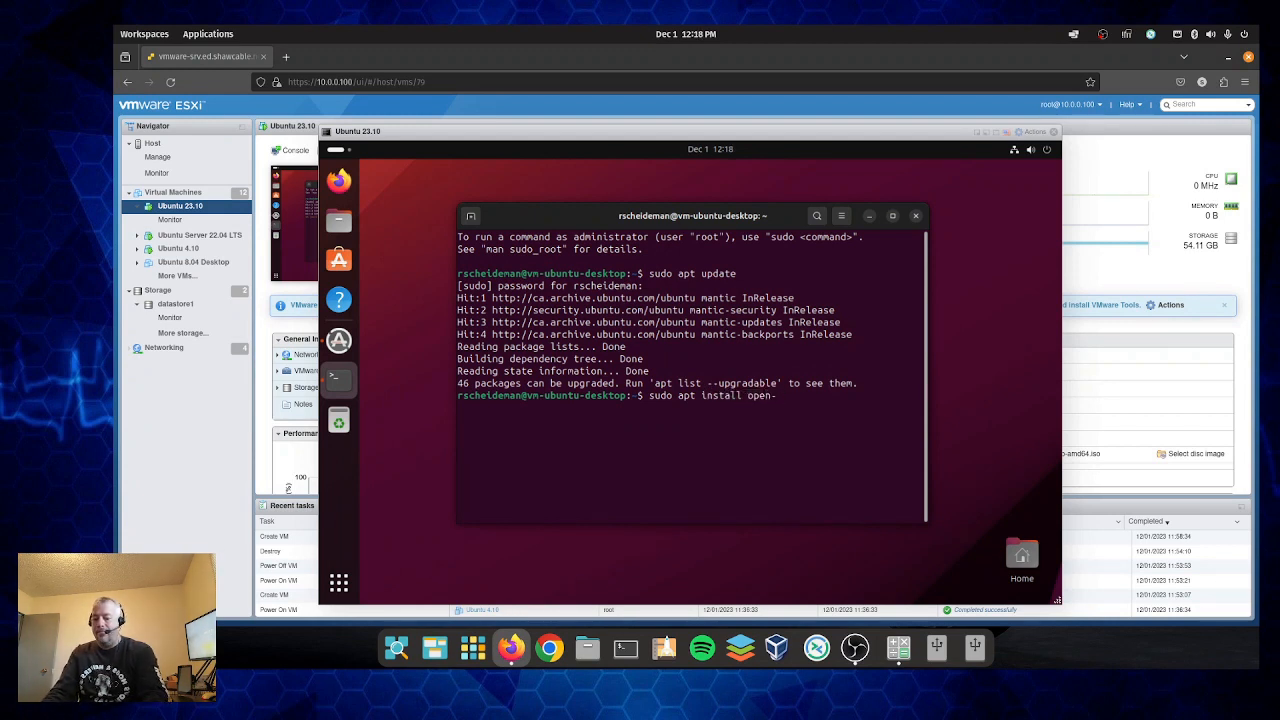
text(vm-tools)
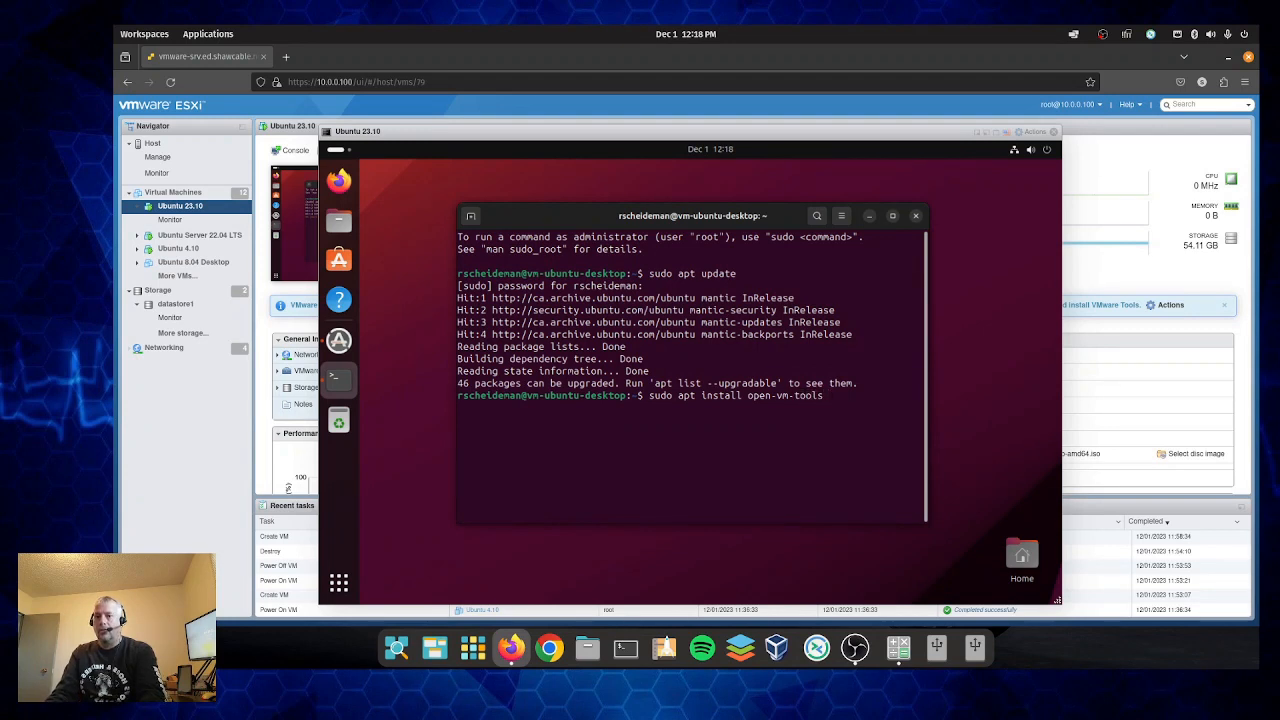
text(-desktop)
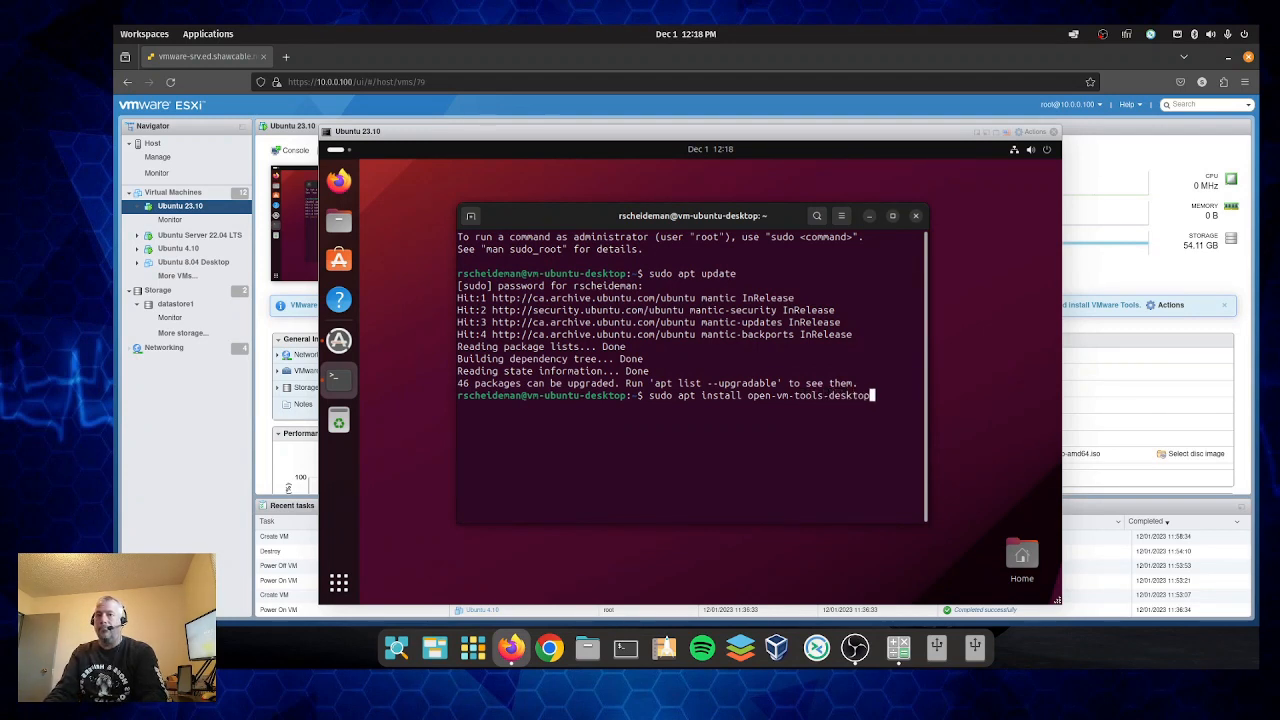
key(Return)
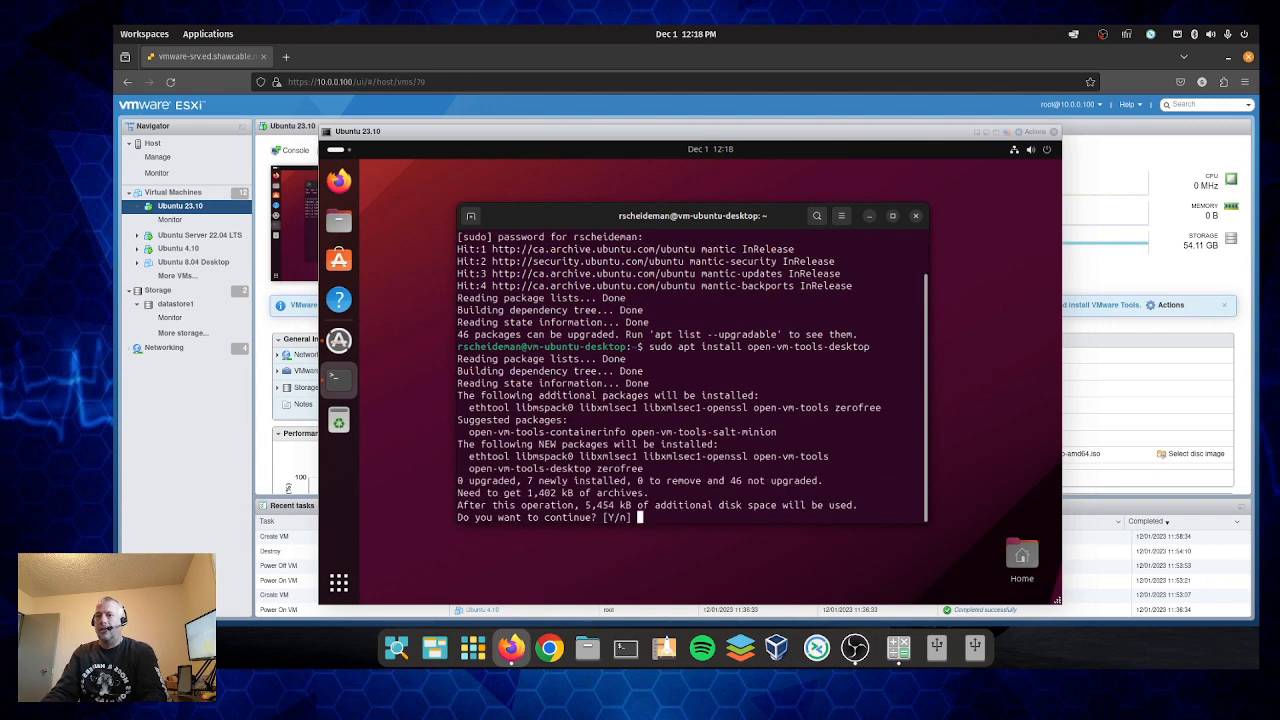
text(y)
key(Return)
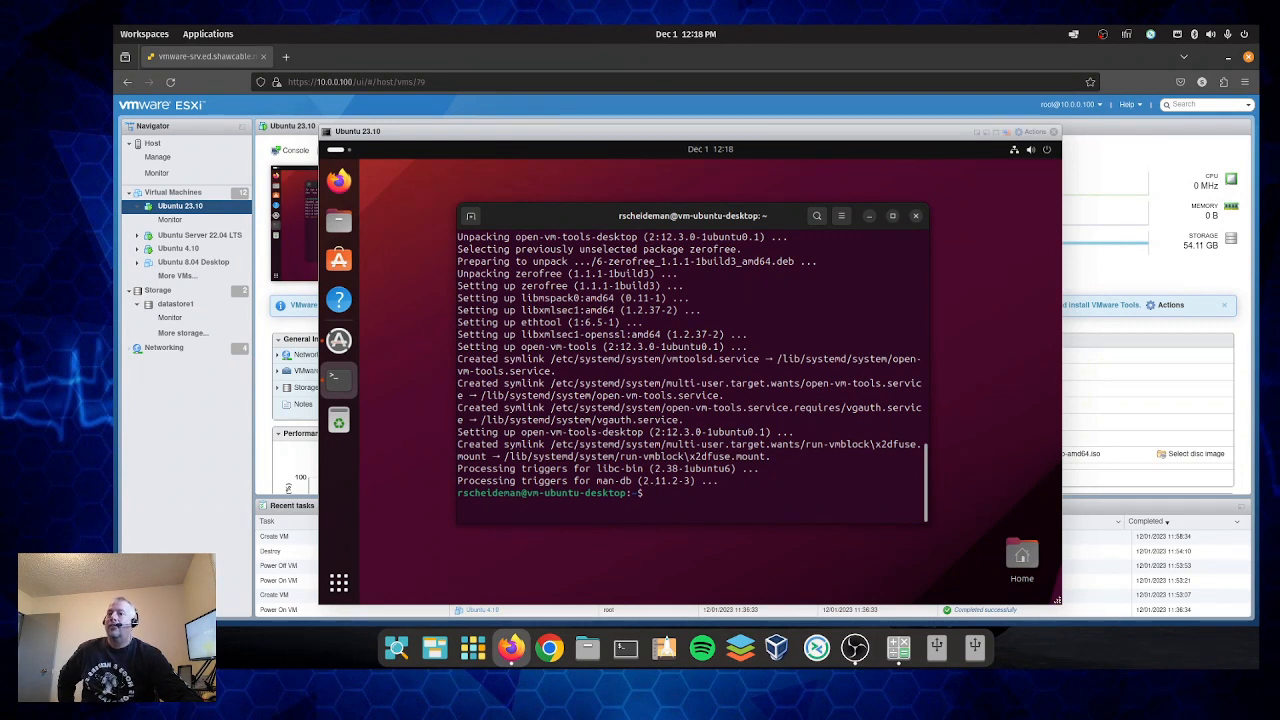
text(exit)
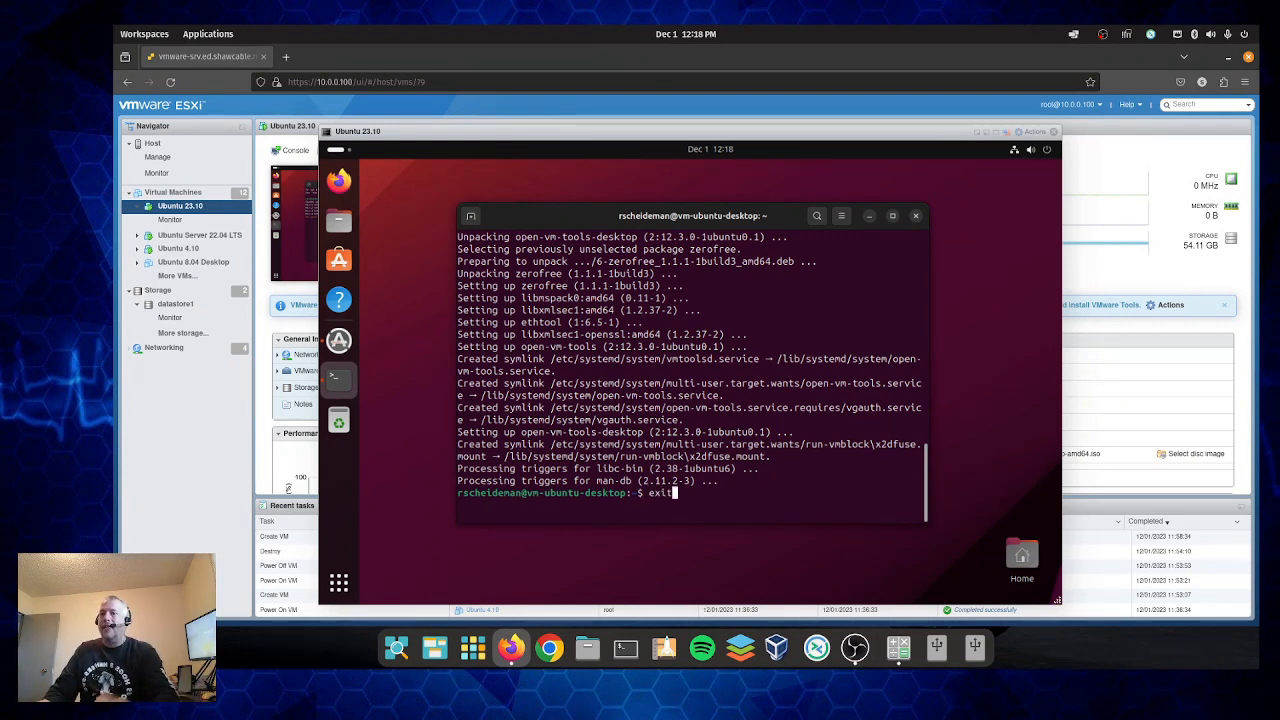
key(Return)
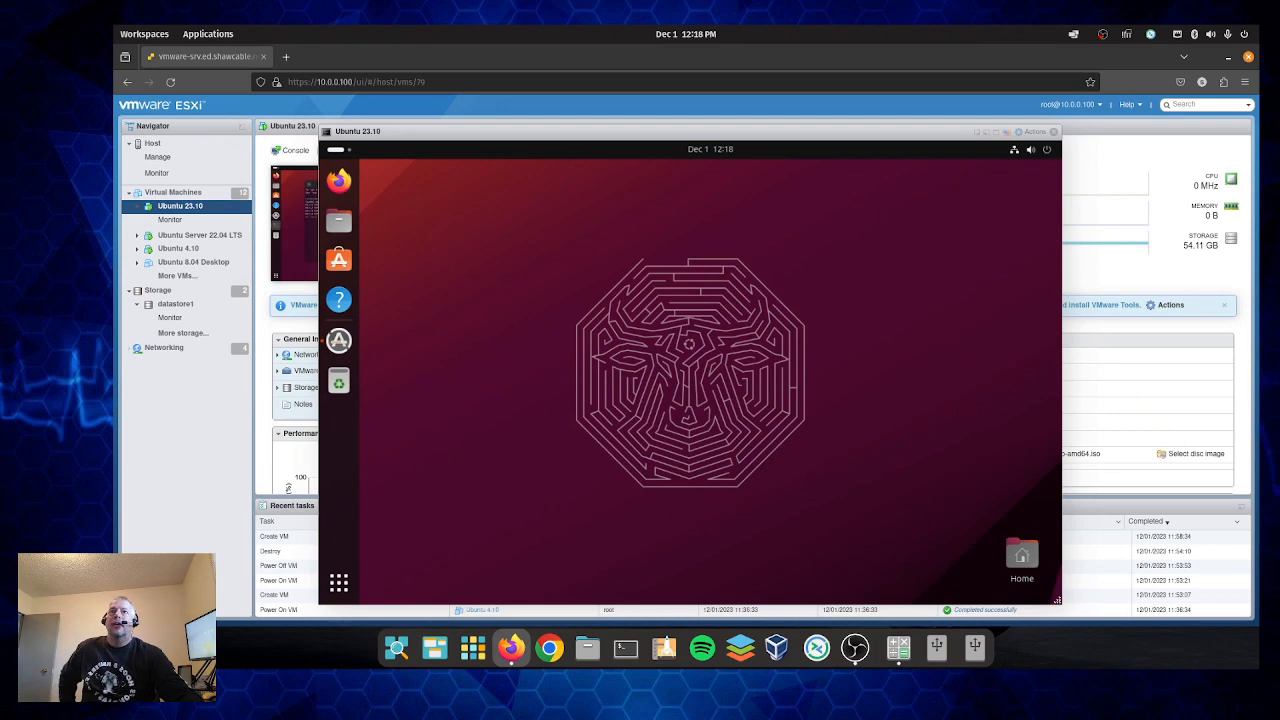
- Enter and leave console full screen, then open the guest's top-right quick settings panel
click(996, 132)
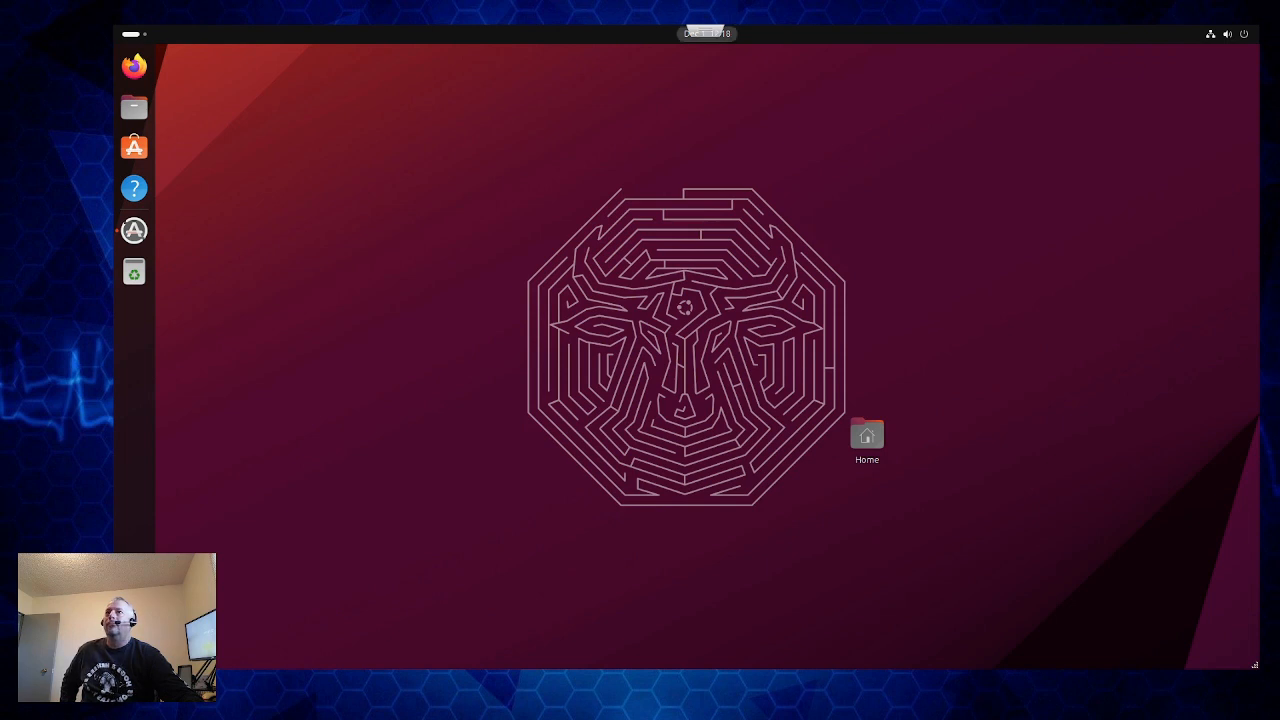
mouse_move(706, 26)
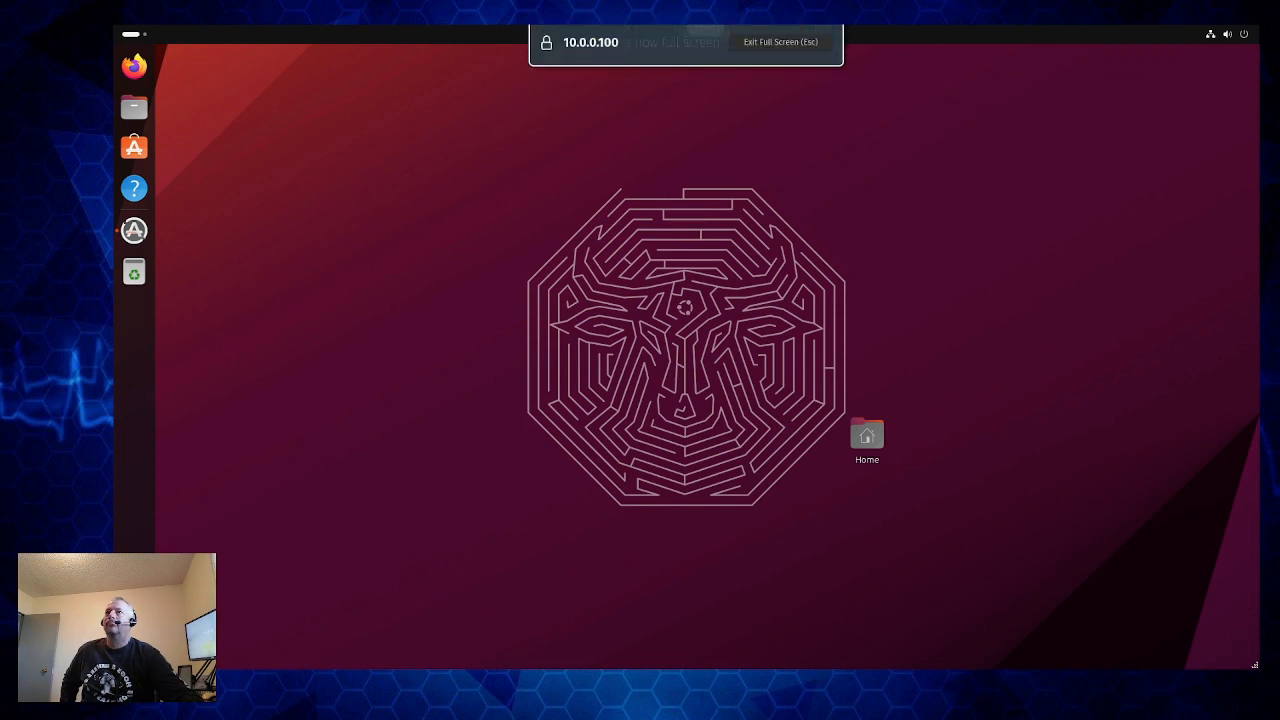
click(781, 42)
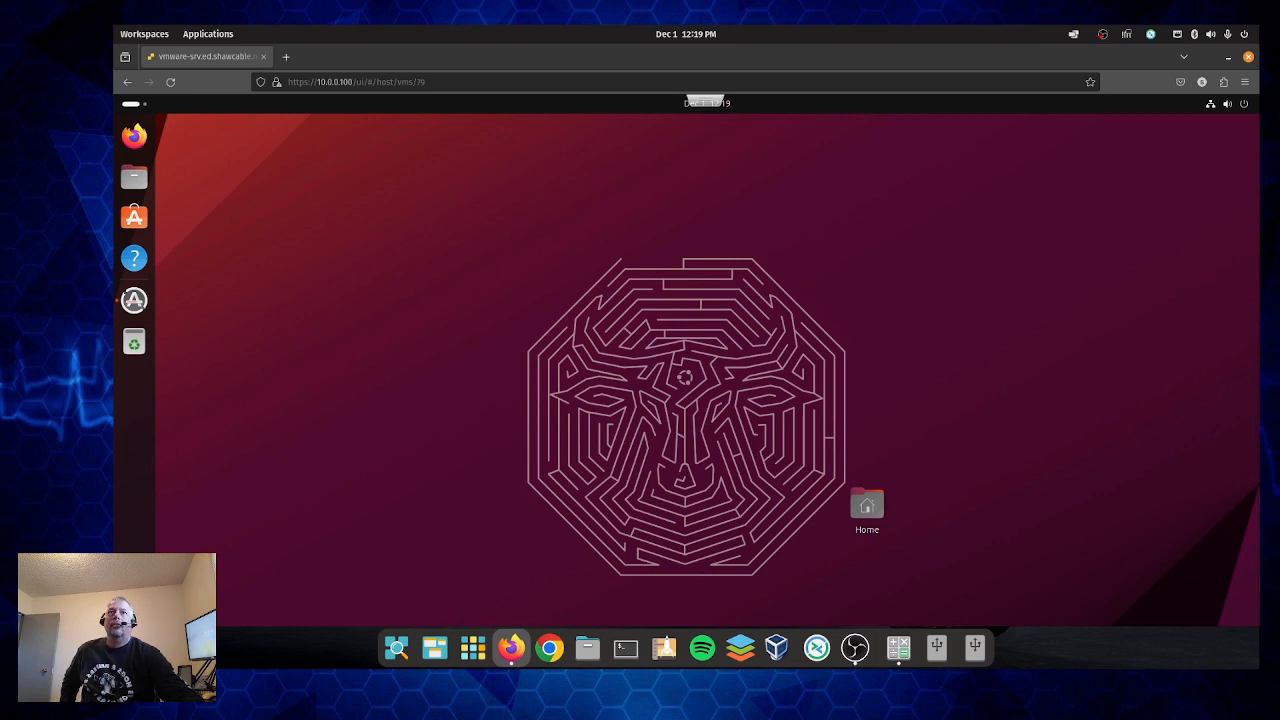
click(1227, 104)
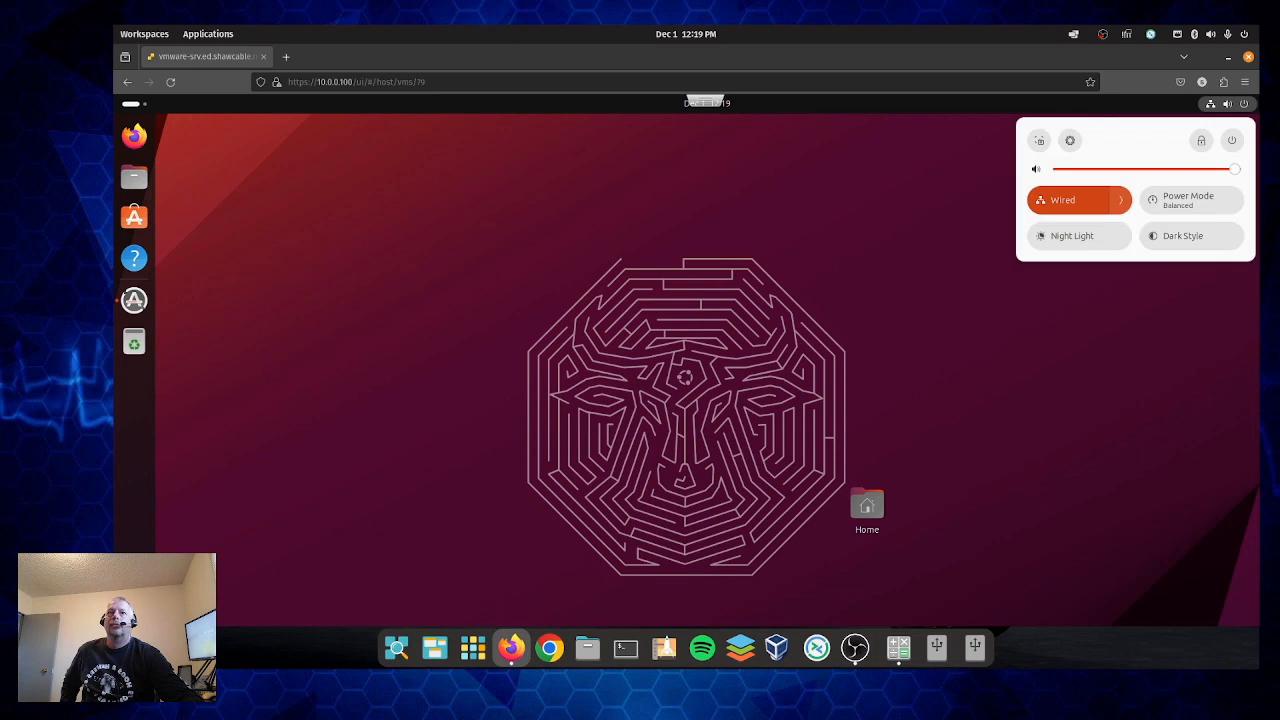